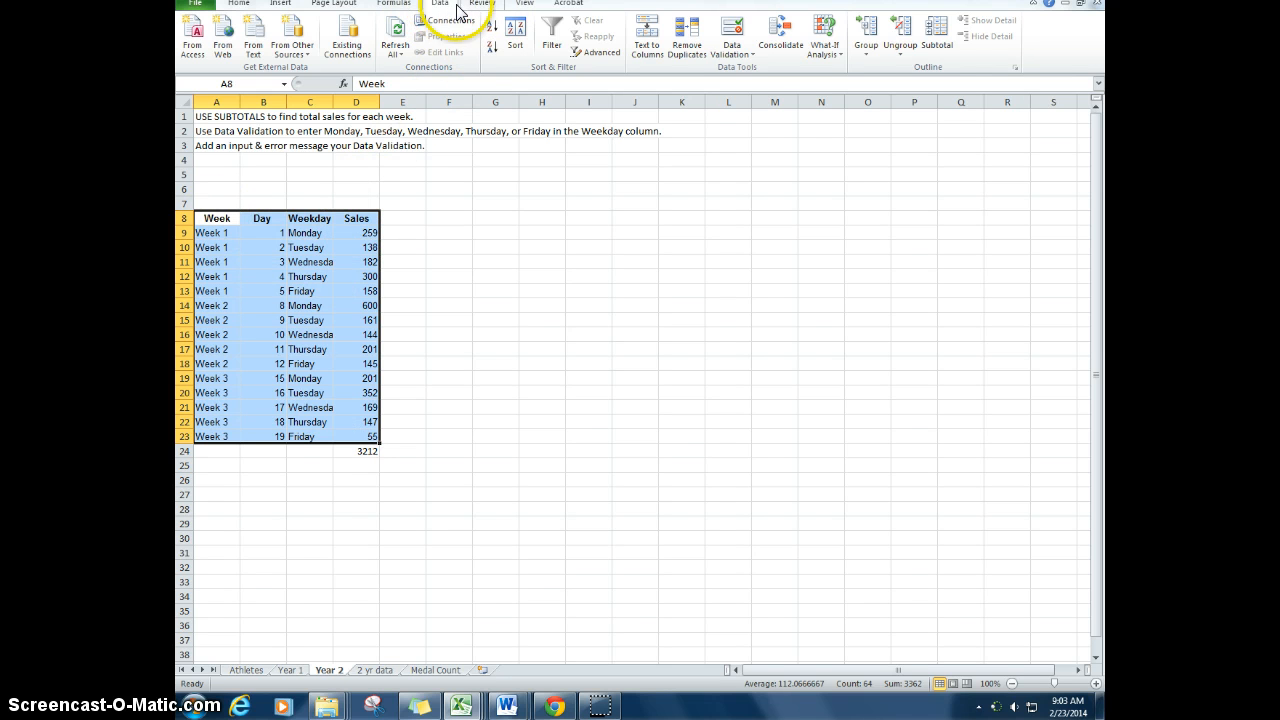
Step: Add subtotals to the selected sales table that sum Sales at each change in Week
left_click(940, 47)
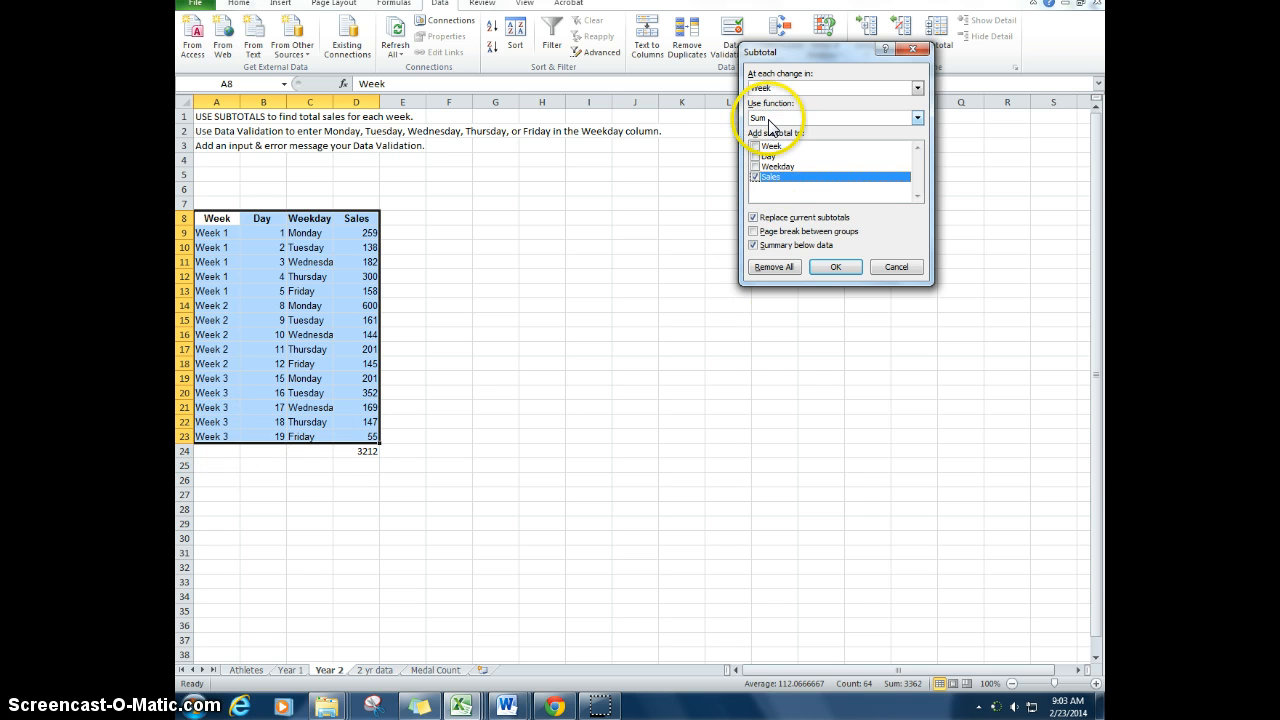
left_click(917, 118)
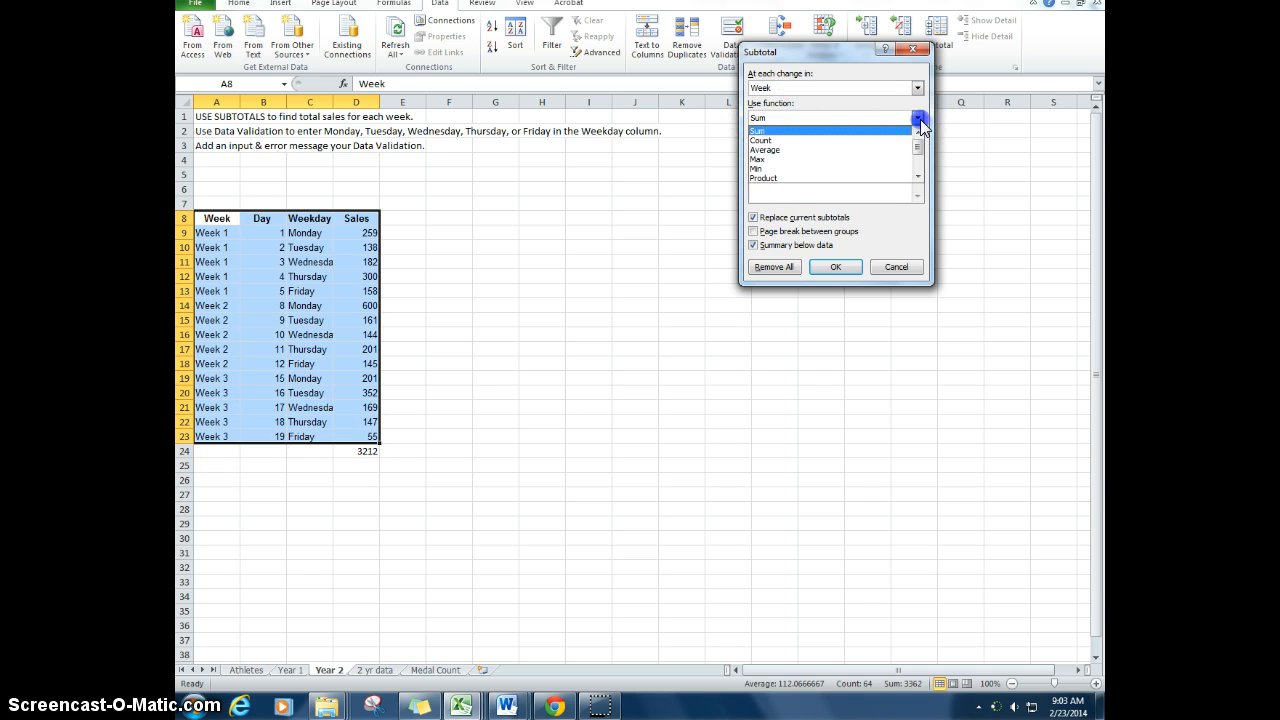
left_click(791, 133)
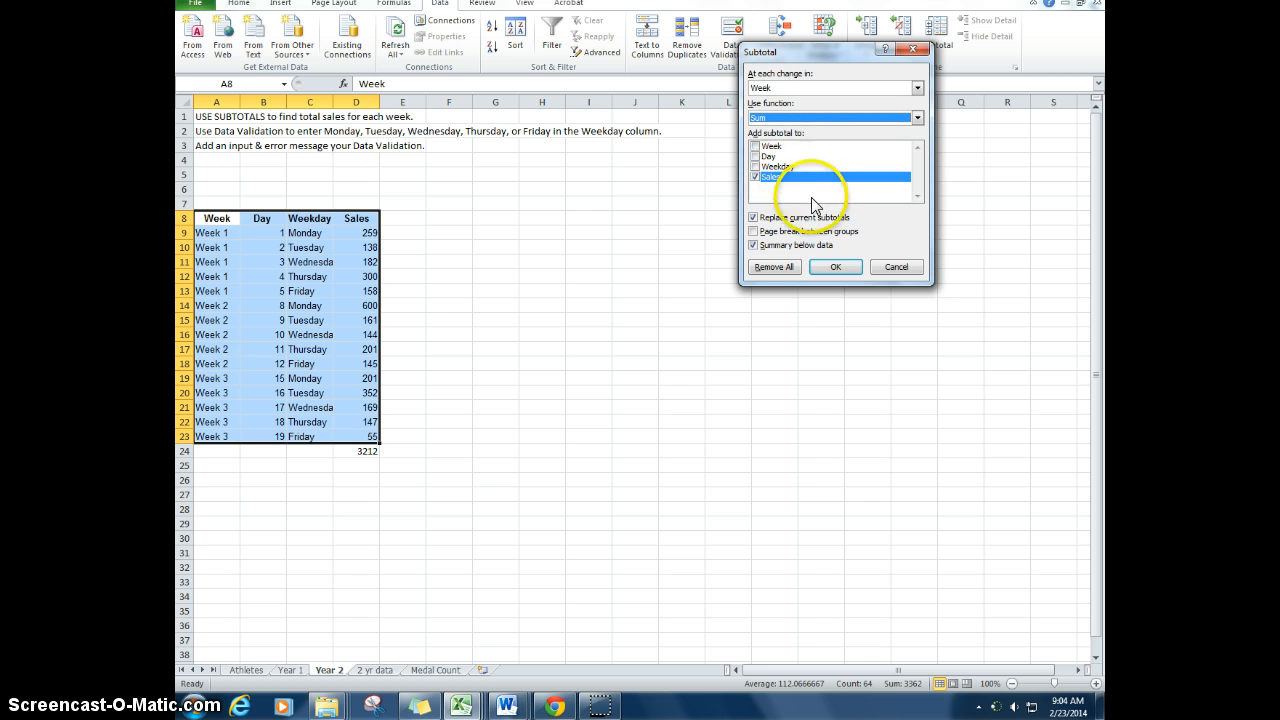
left_click(836, 267)
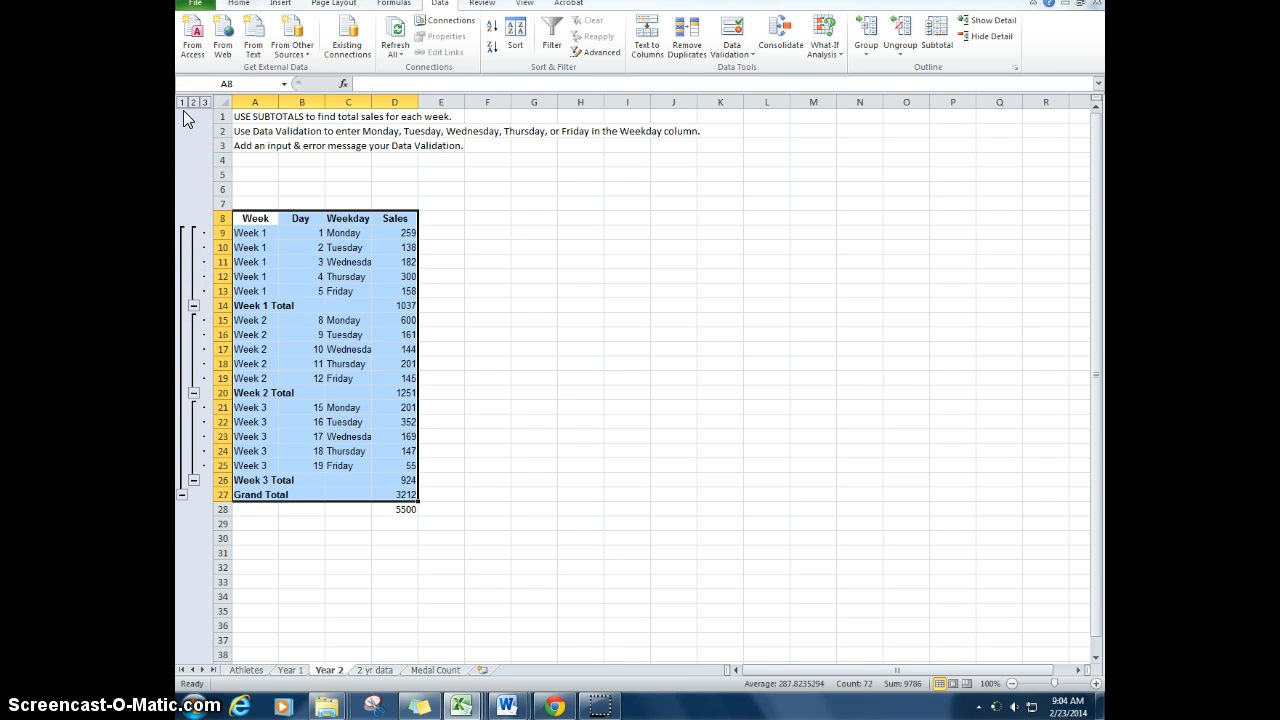
Step: Collapse and re-expand the grand total group and the three weekly groups to examine the subtotal outline
left_click(183, 494)
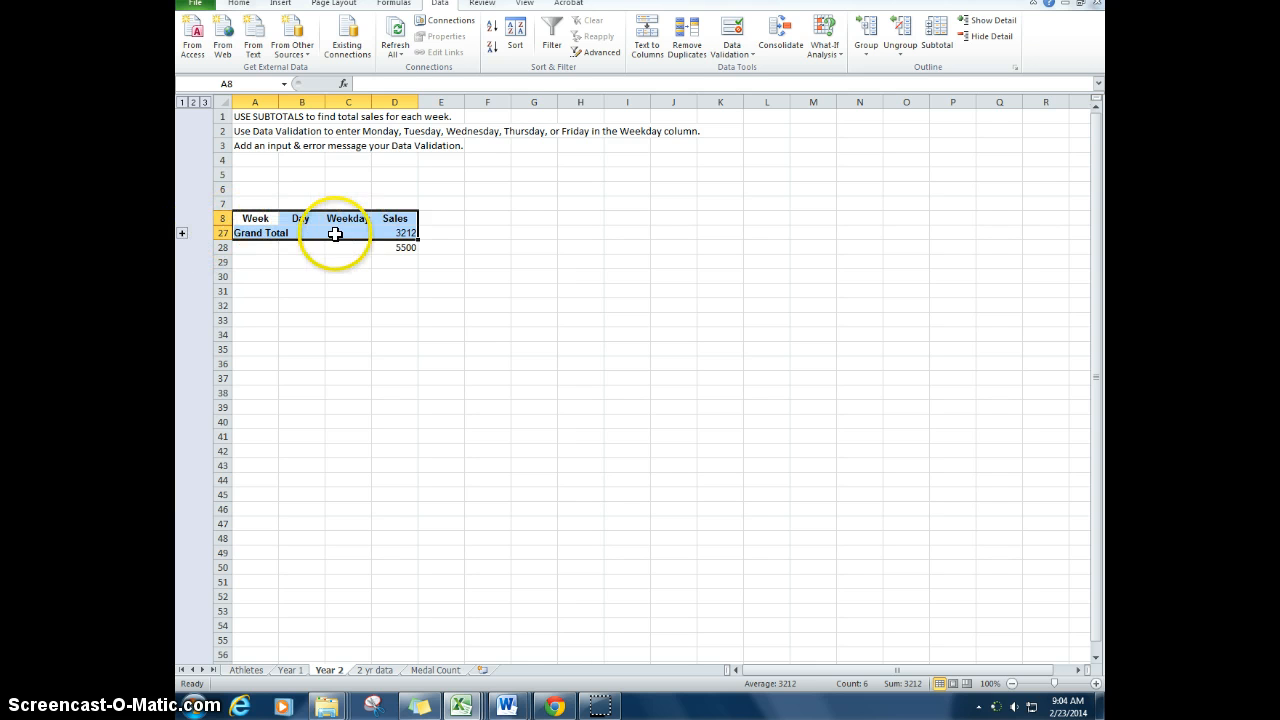
left_click(182, 233)
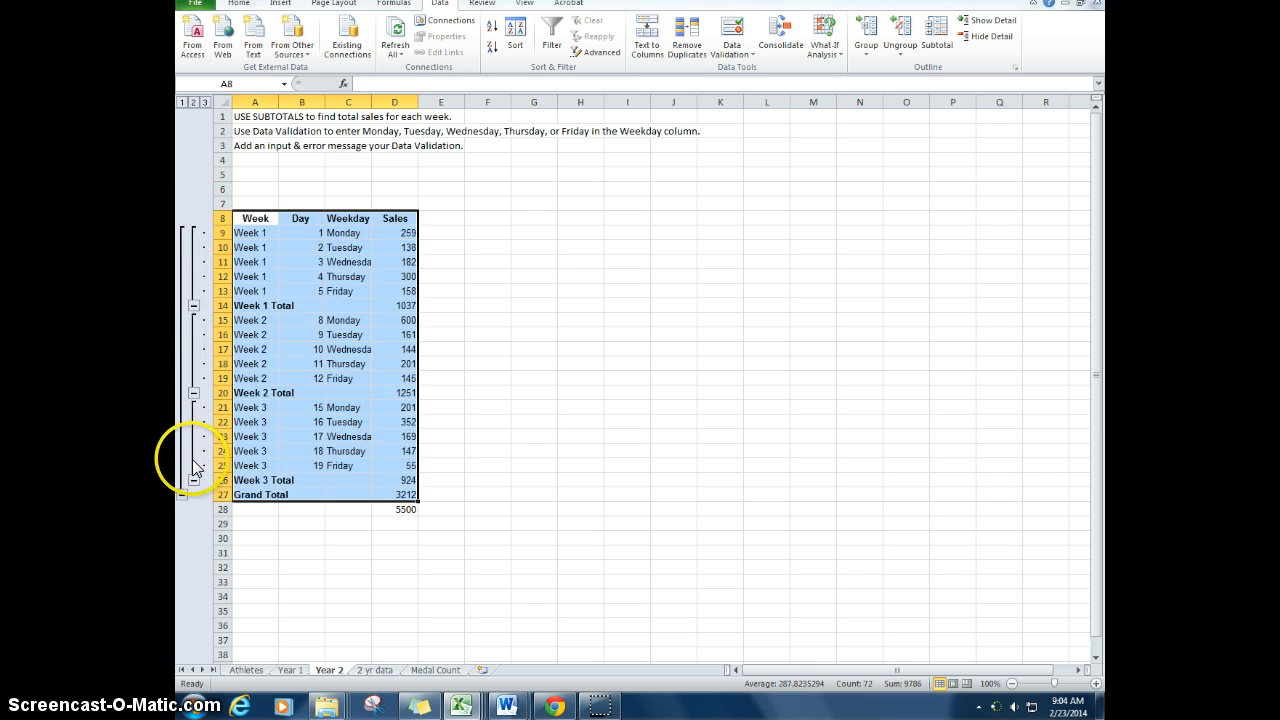
left_click(193, 305)
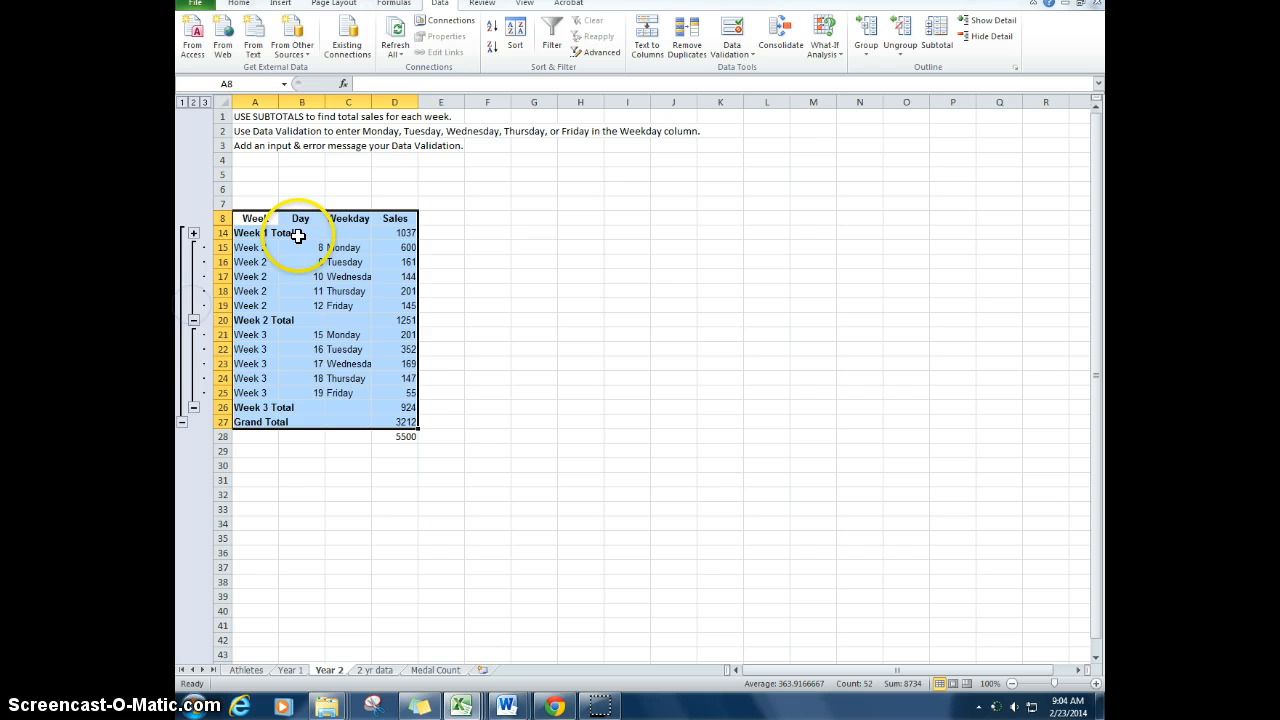
left_click(193, 320)
left_click(194, 334)
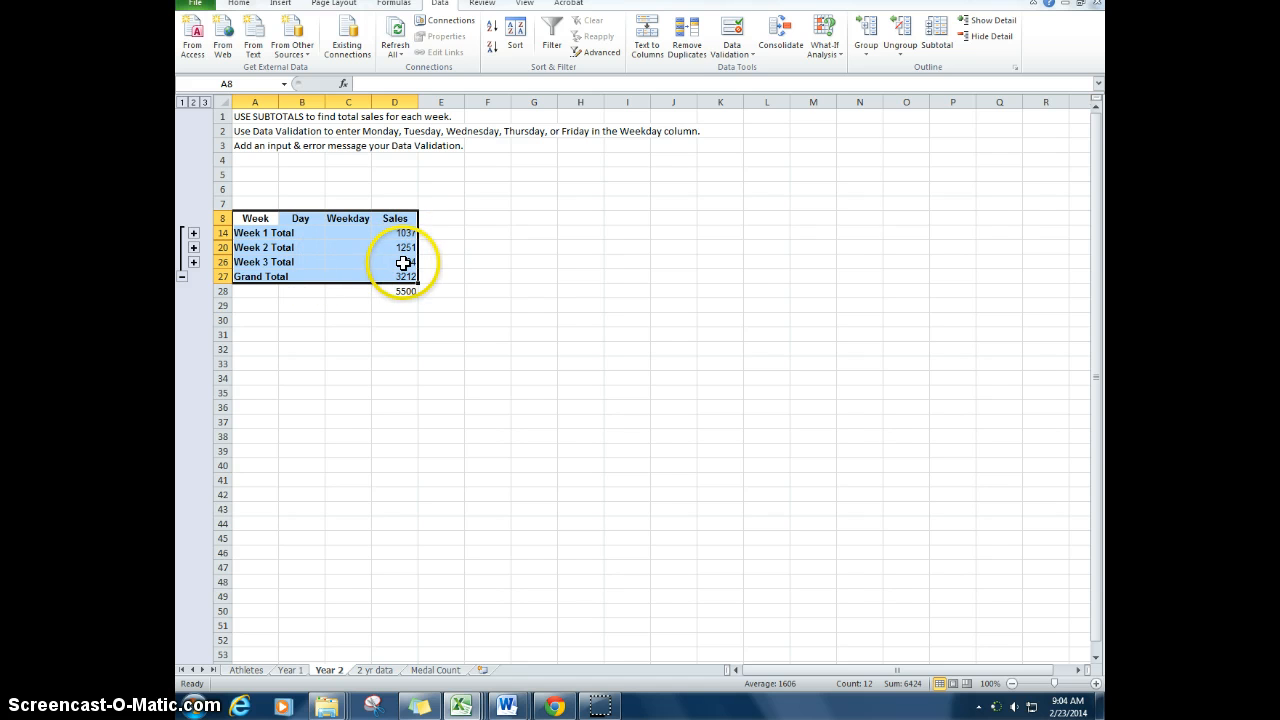
left_click(193, 261)
left_click(193, 247)
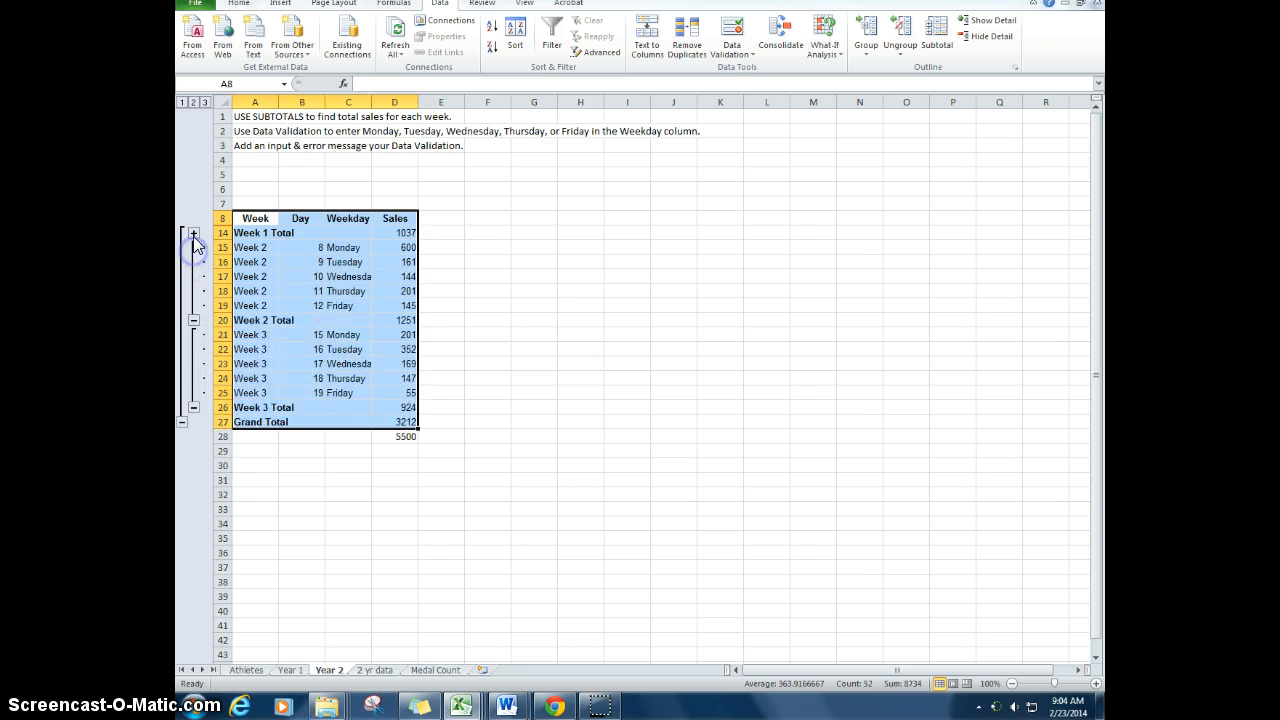
left_click(193, 232)
Step: Widen the Weekday column so its full day names fit
left_click(573, 249)
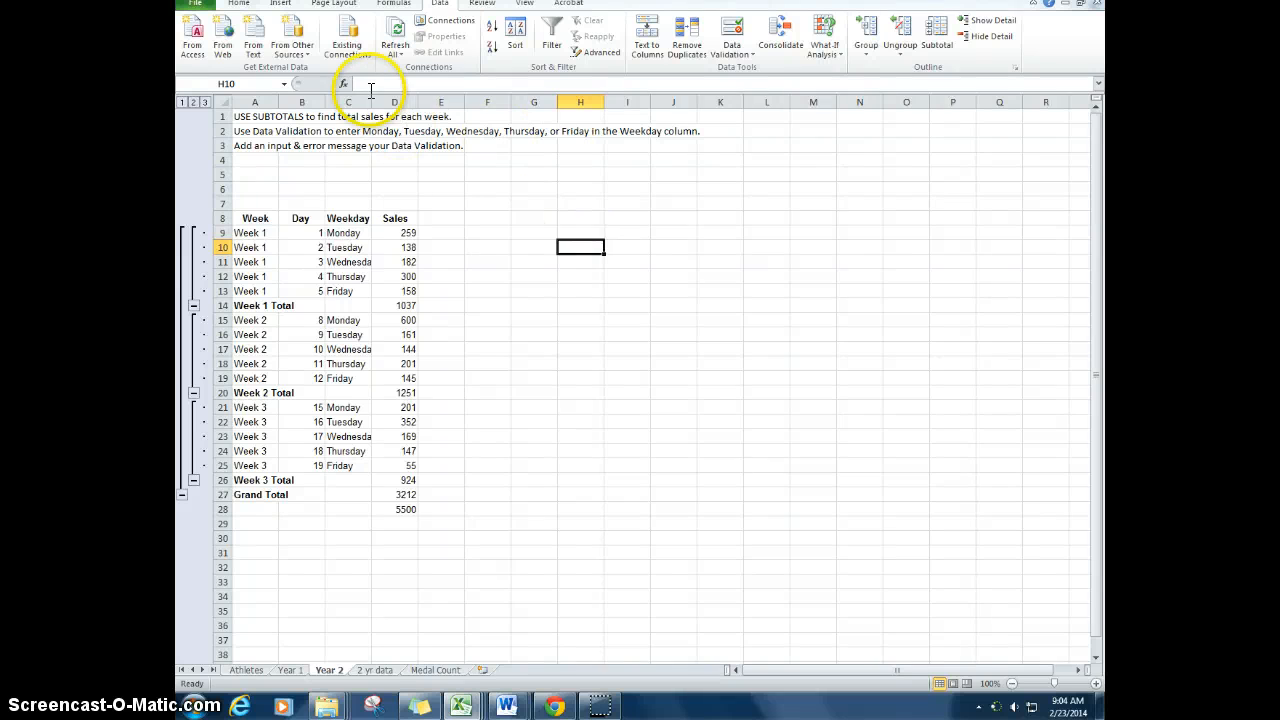
left_click_drag(371, 101, 384, 100)
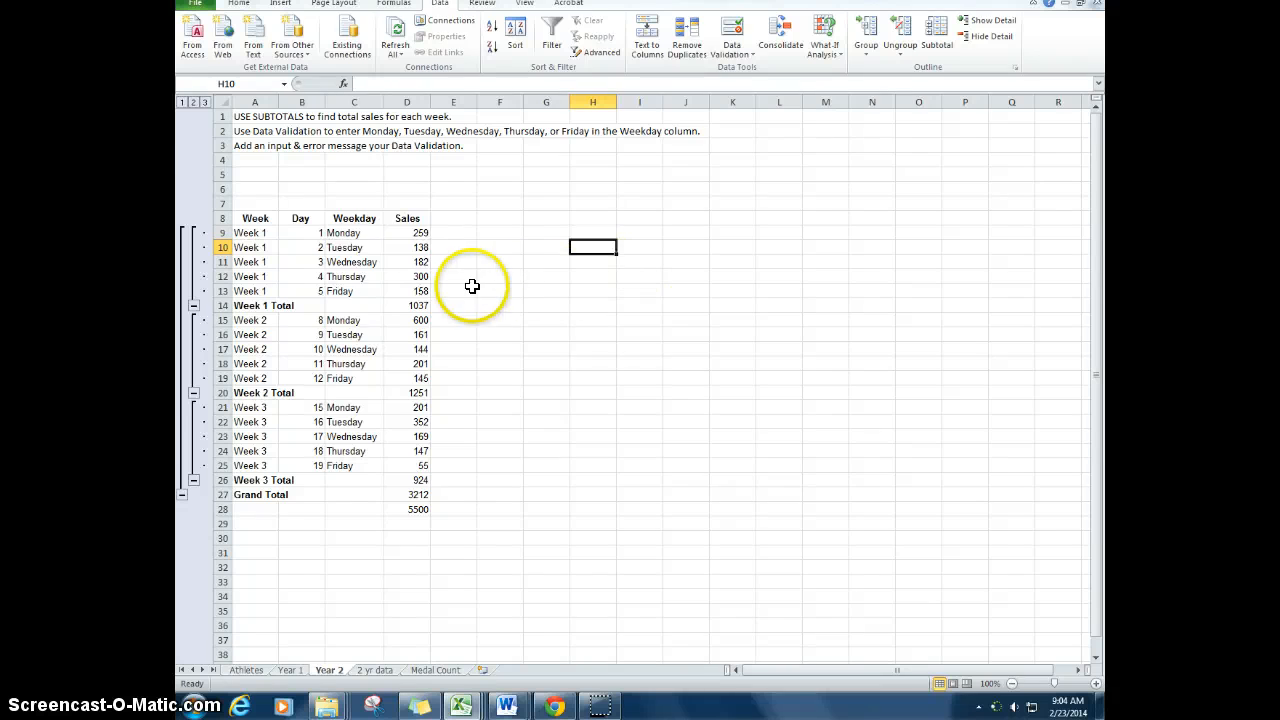
Step: Start a data validation rule for the weekday cells C9:C25 that allows only values from a list
left_click(354, 232)
left_click_drag(354, 232, 363, 460)
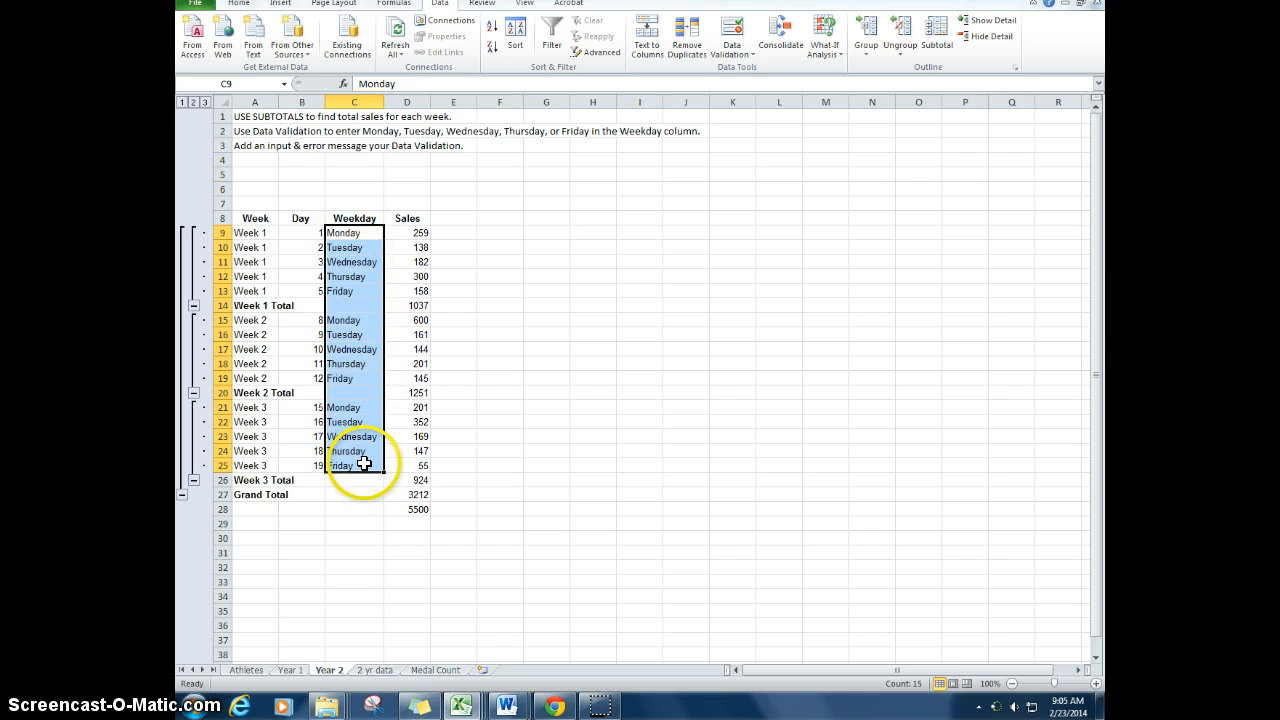
left_click(750, 56)
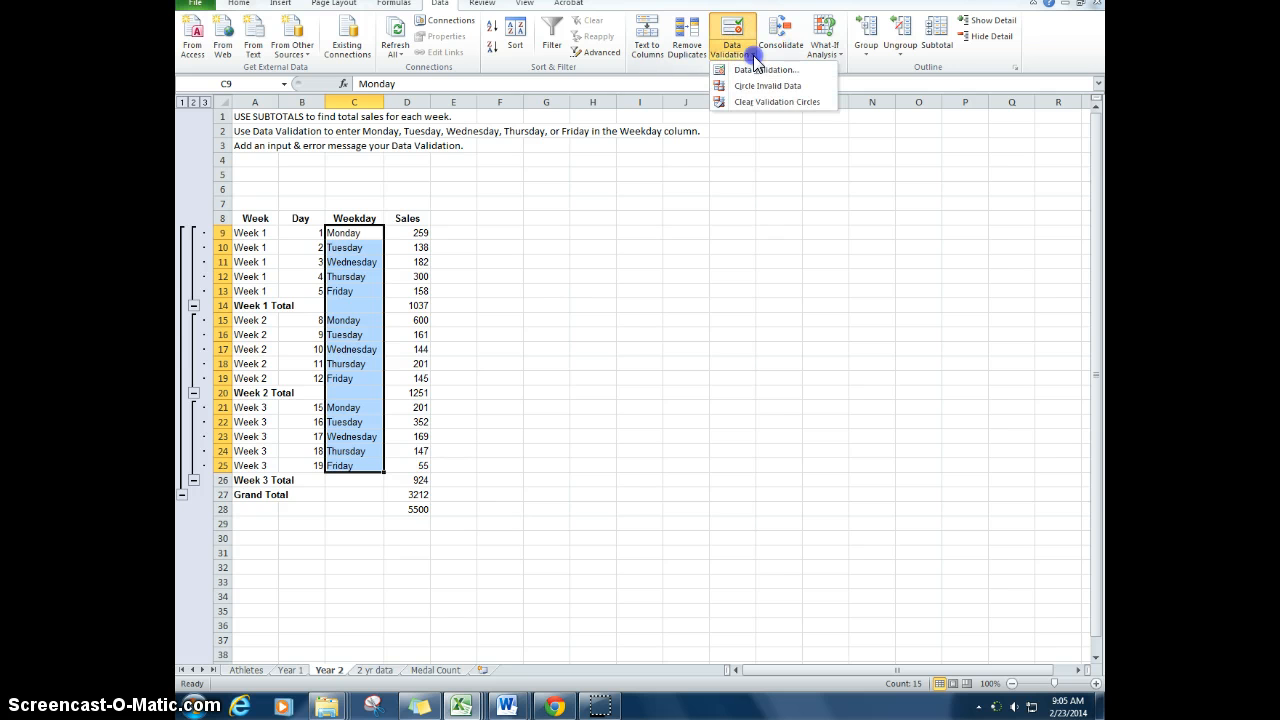
left_click(815, 72)
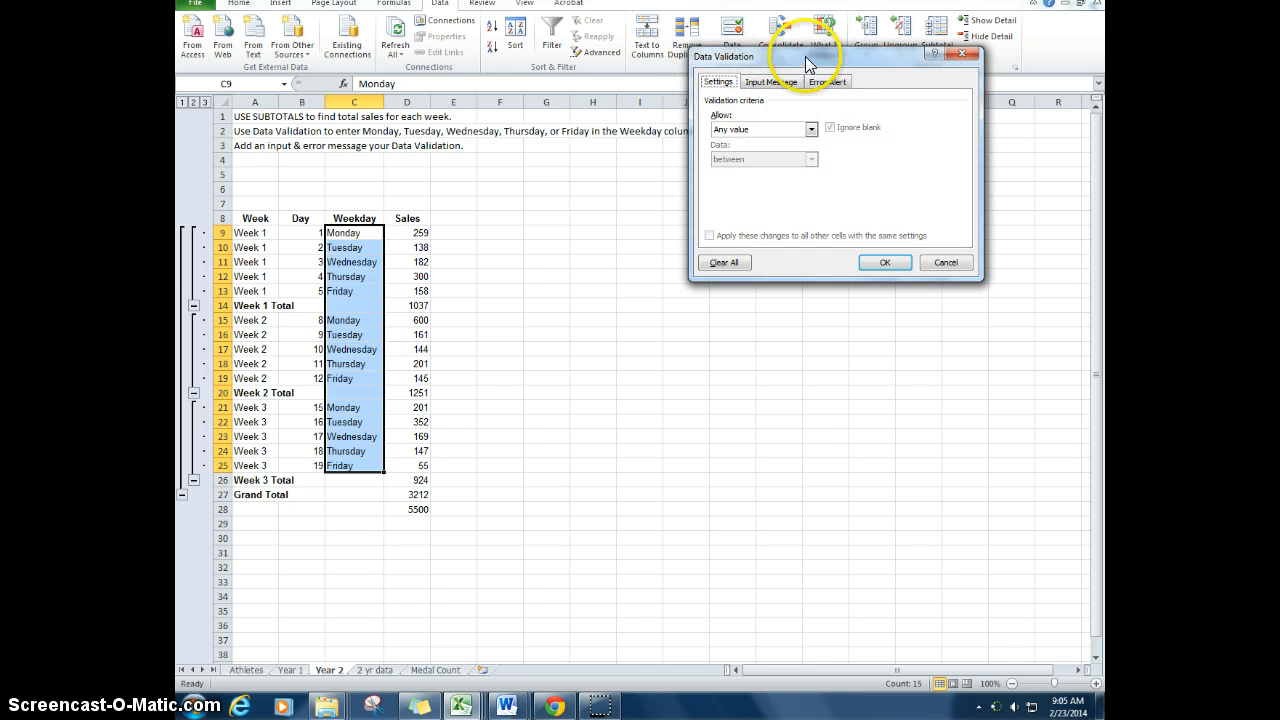
left_click(812, 130)
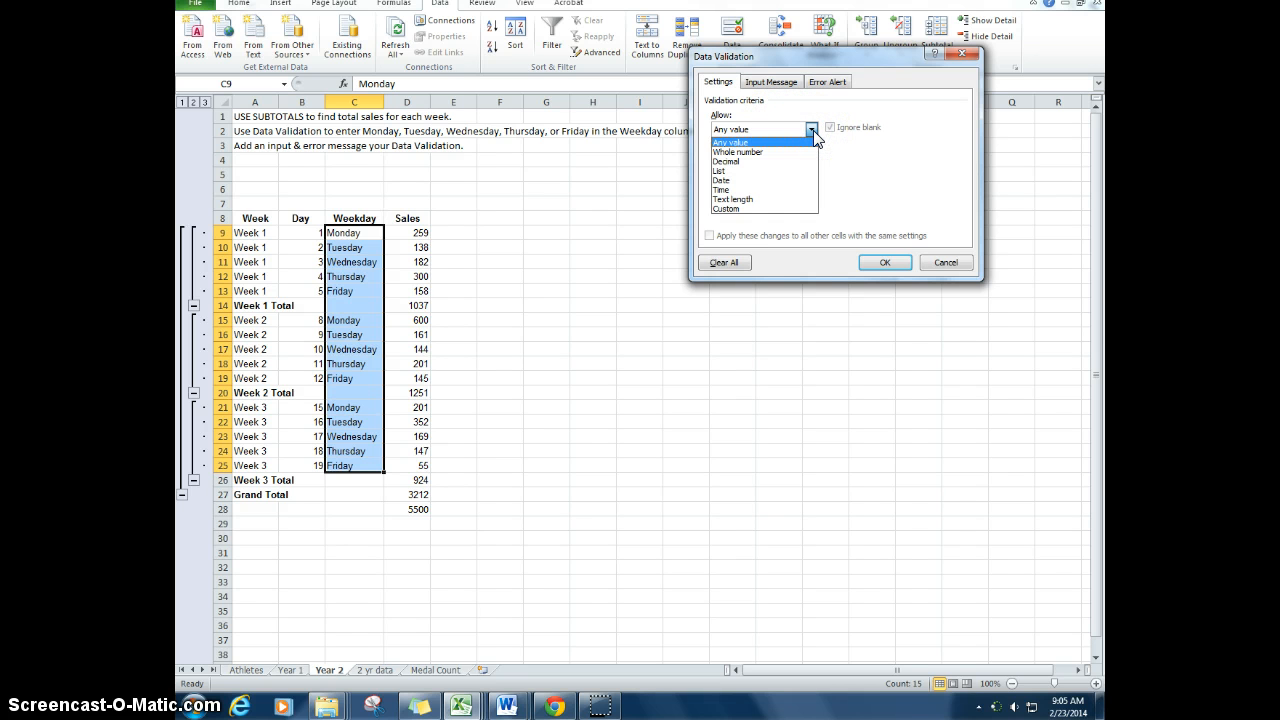
left_click(745, 171)
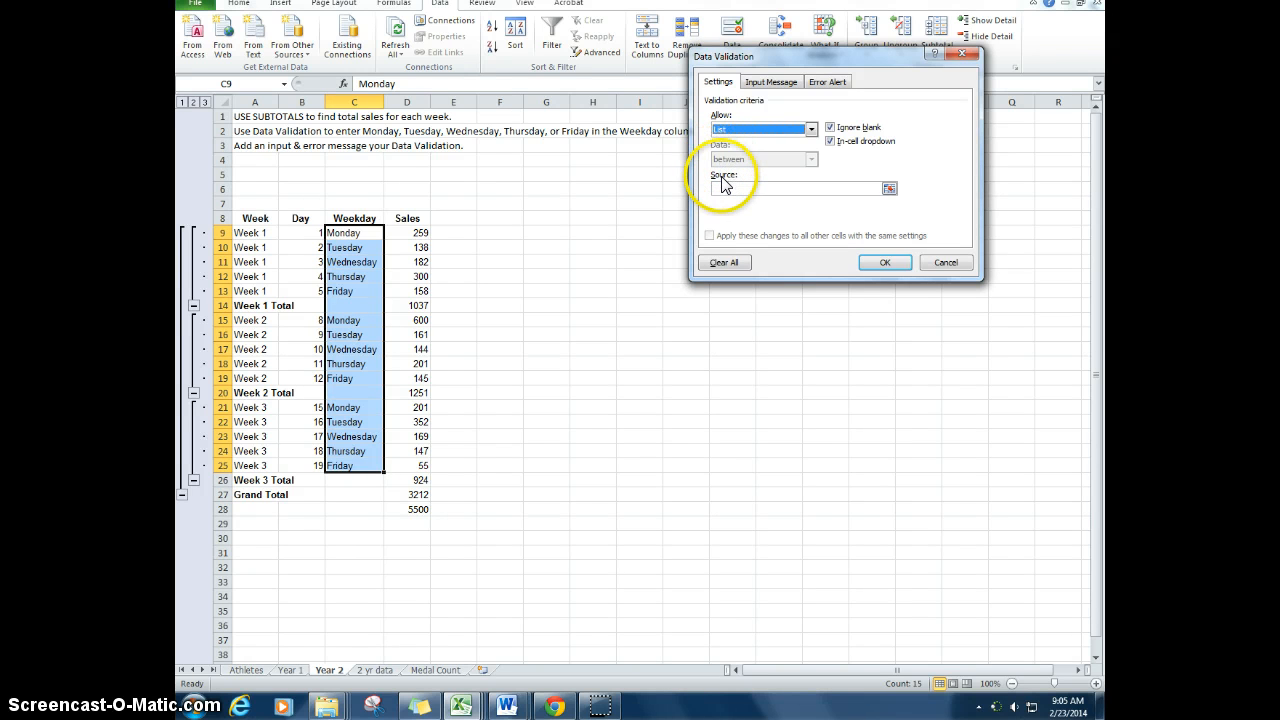
Step: Set the validation list's source to the empty cell range L6:L12
left_click(725, 190)
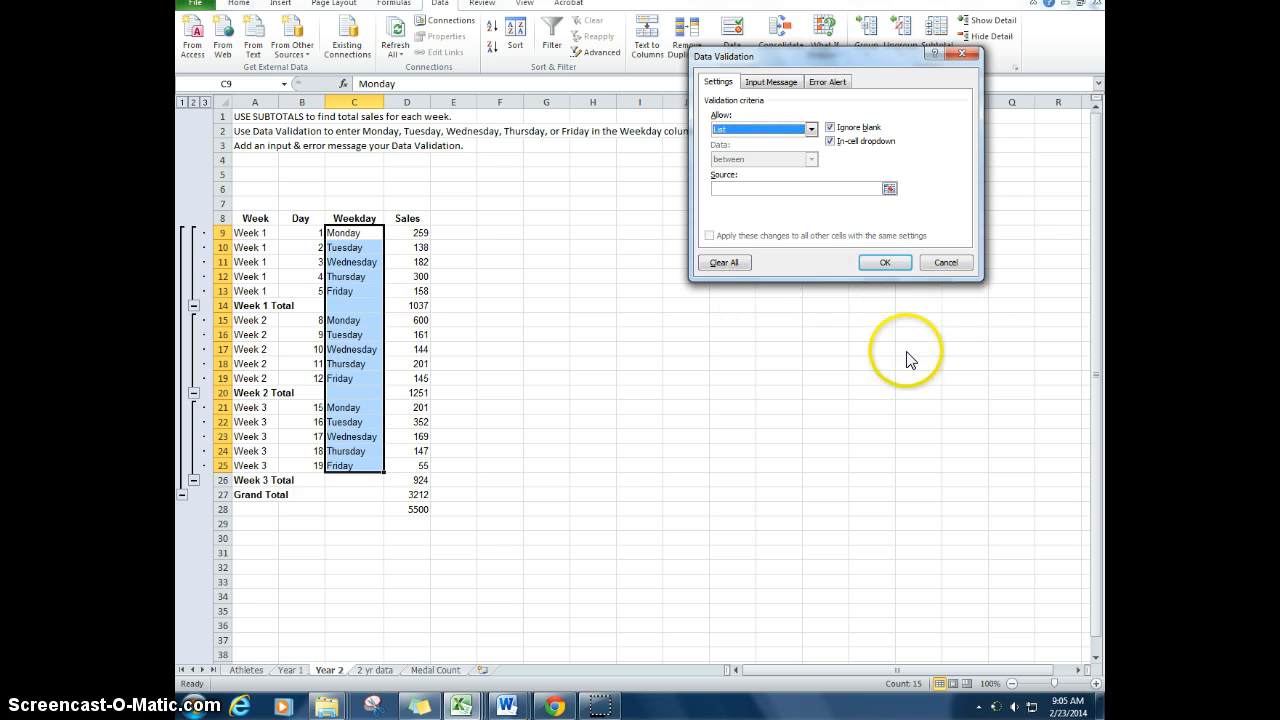
left_click(890, 190)
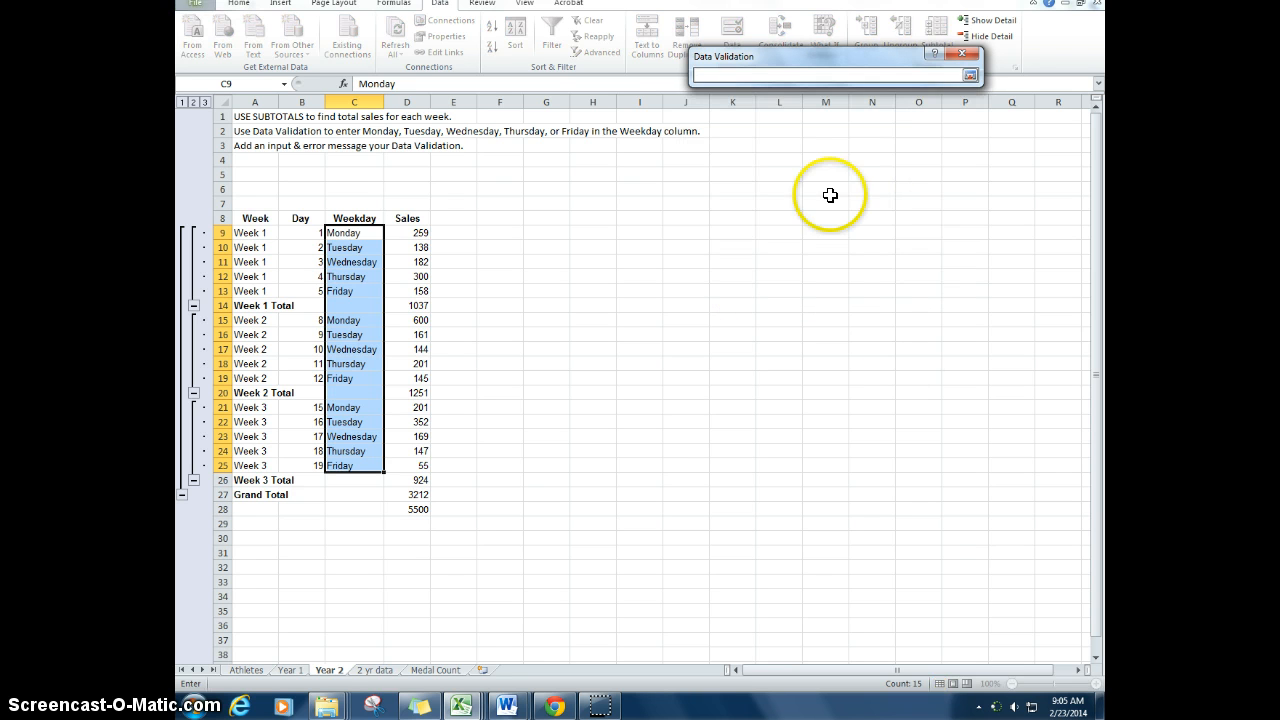
left_click(781, 189)
left_click_drag(781, 189, 794, 274)
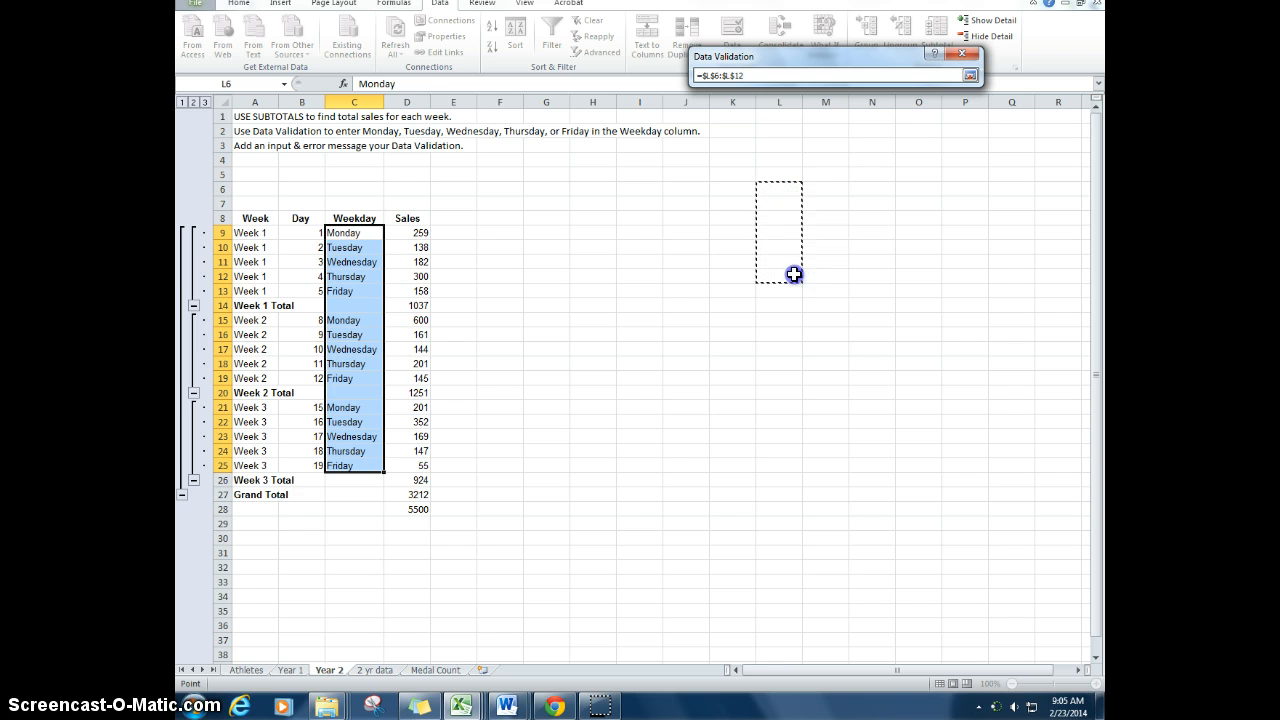
left_click(970, 75)
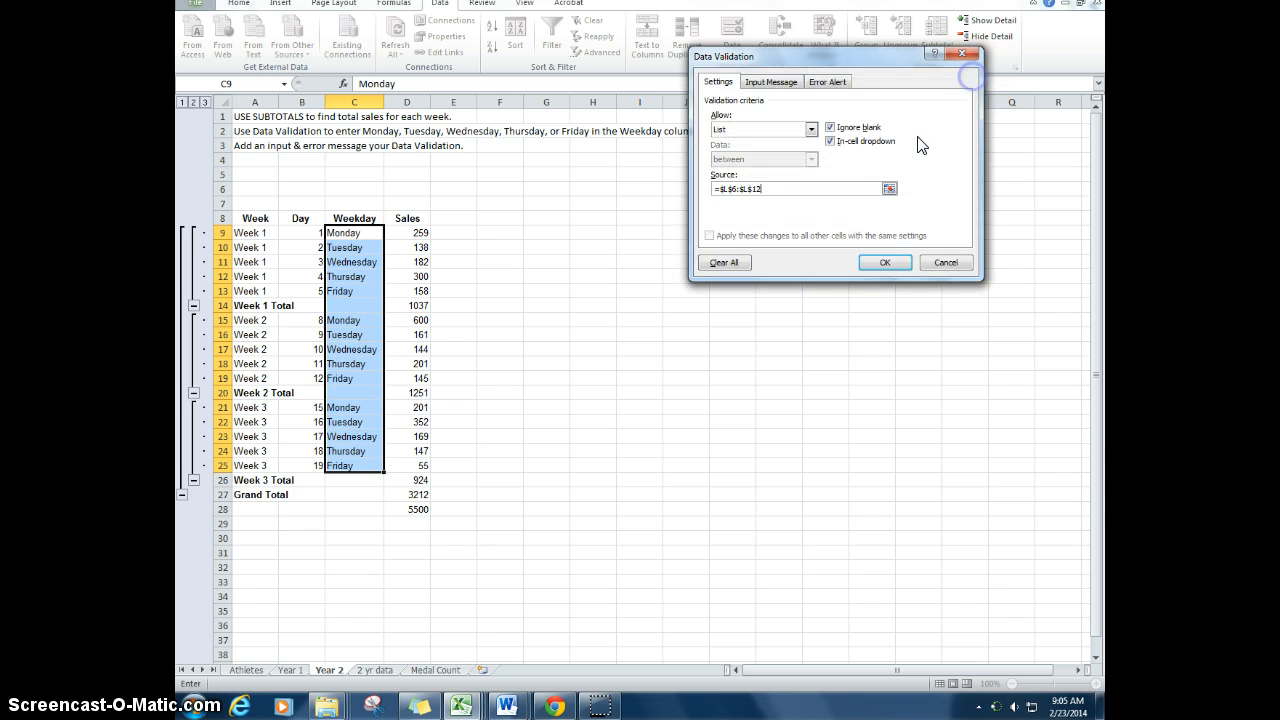
Step: Replace the list source with Monday, Tuesday, Wednesday, Thursday, Friday and apply the validation rule
left_click_drag(790, 185, 634, 187)
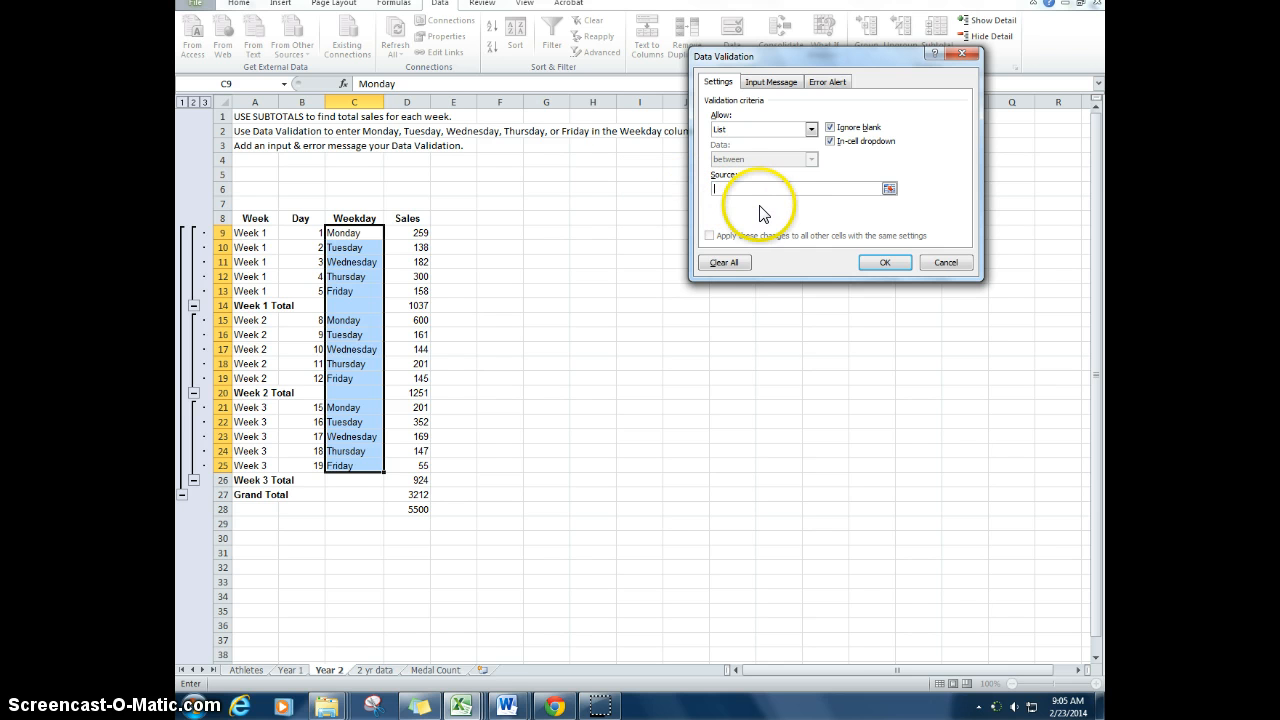
type("M")
type("riday")
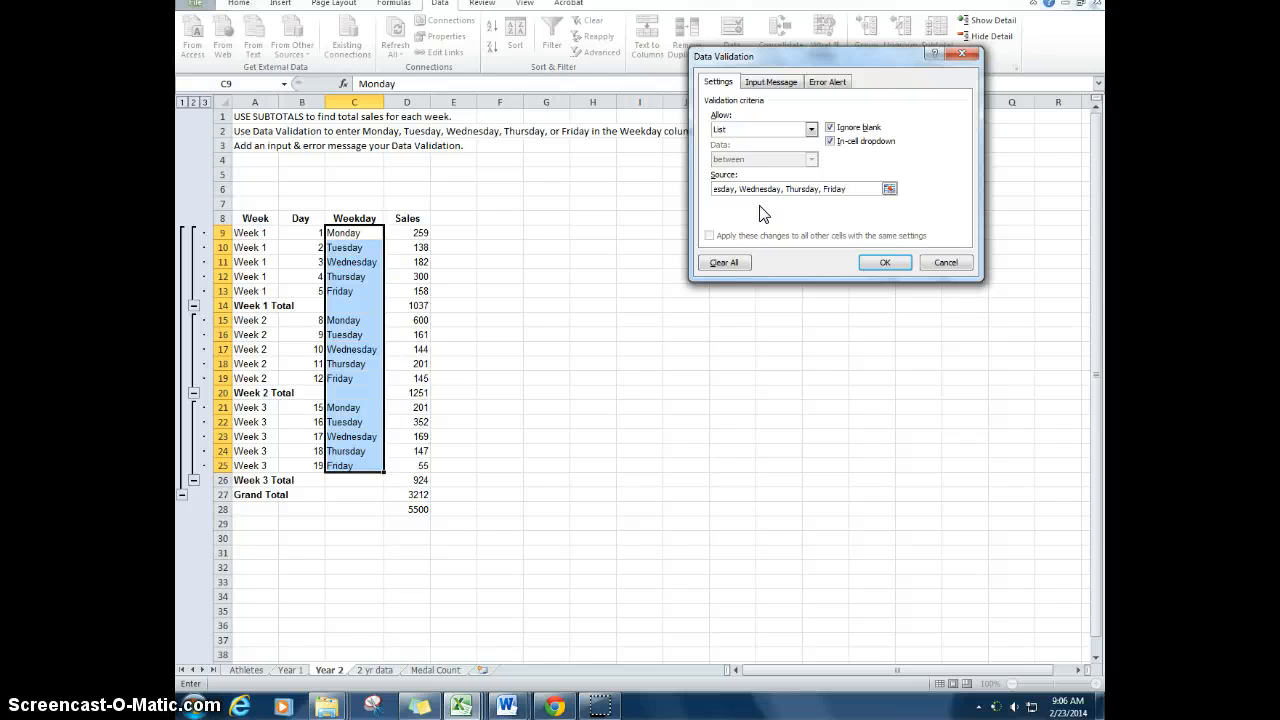
left_click(877, 264)
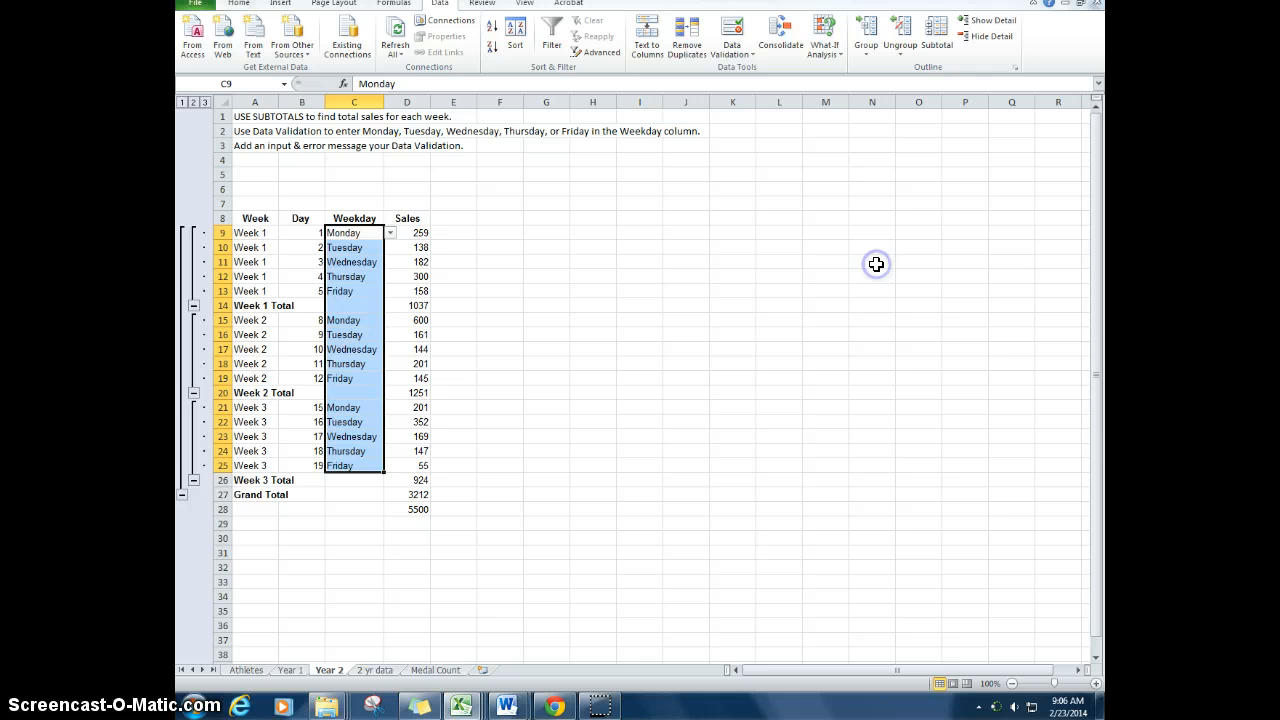
Step: Check the in-cell weekday lists in C9 and C17, choosing Wednesday for C17
left_click(495, 261)
left_click(353, 233)
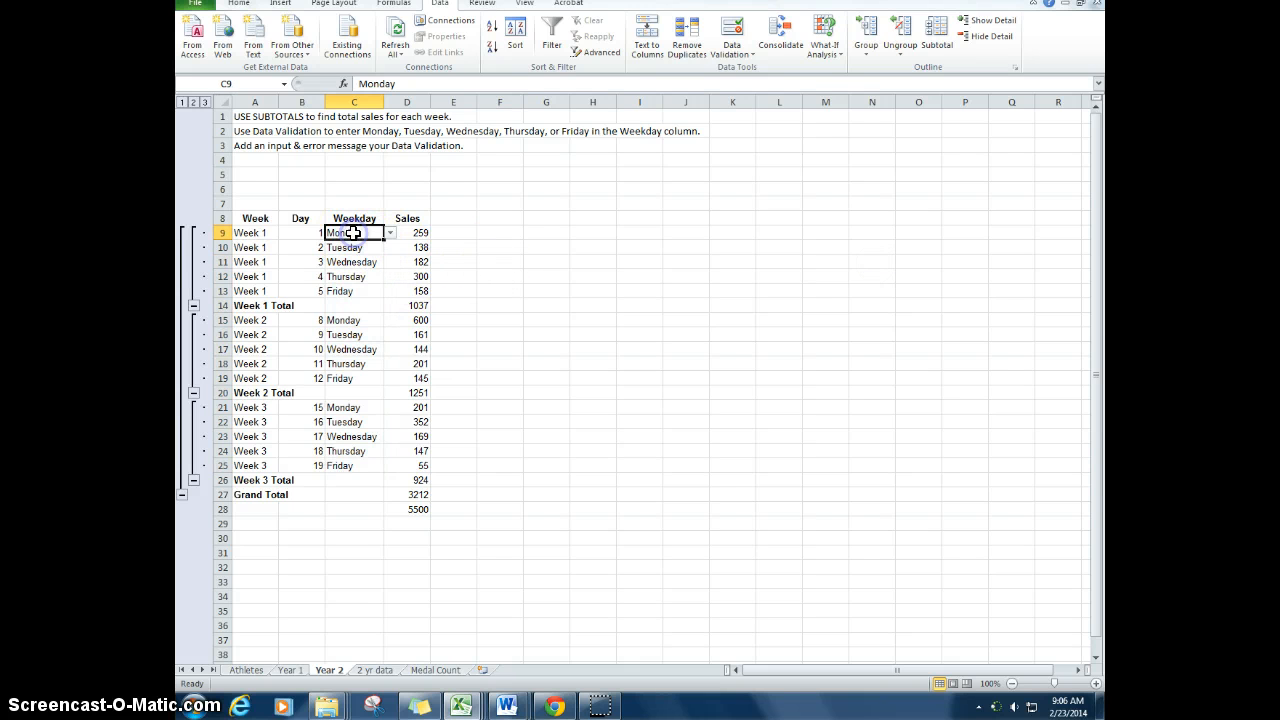
left_click(340, 233)
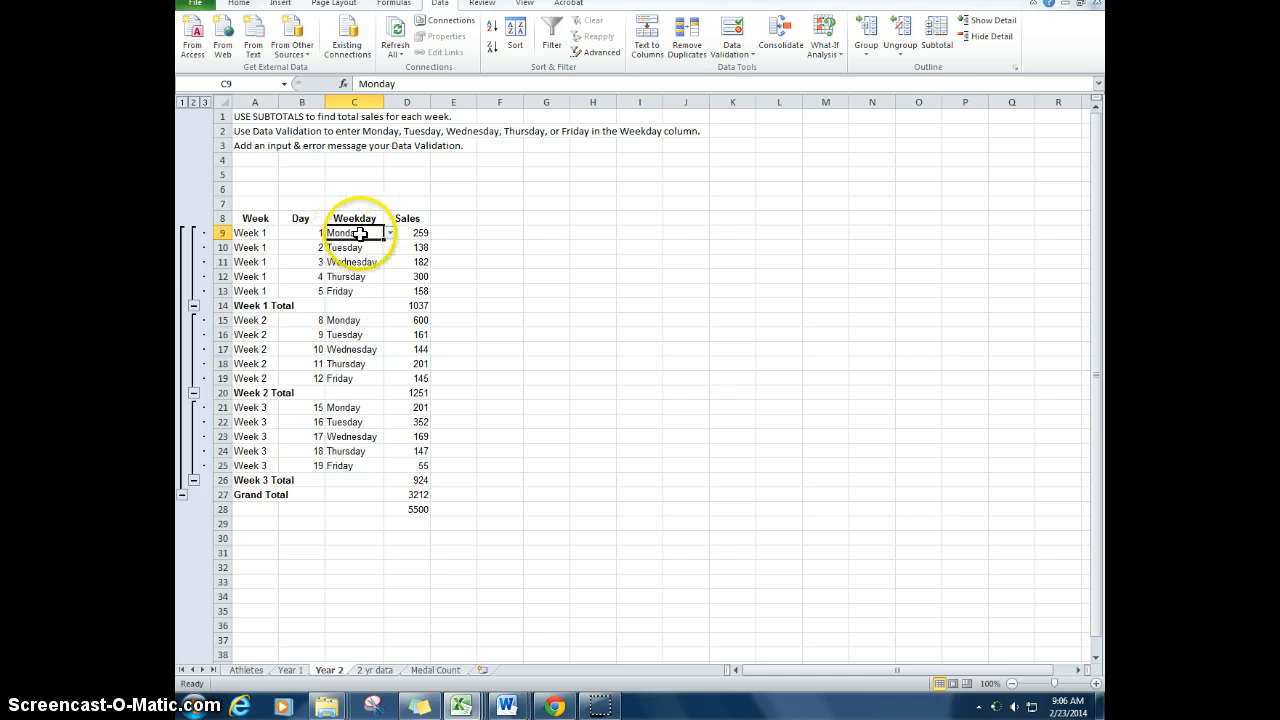
left_click(390, 233)
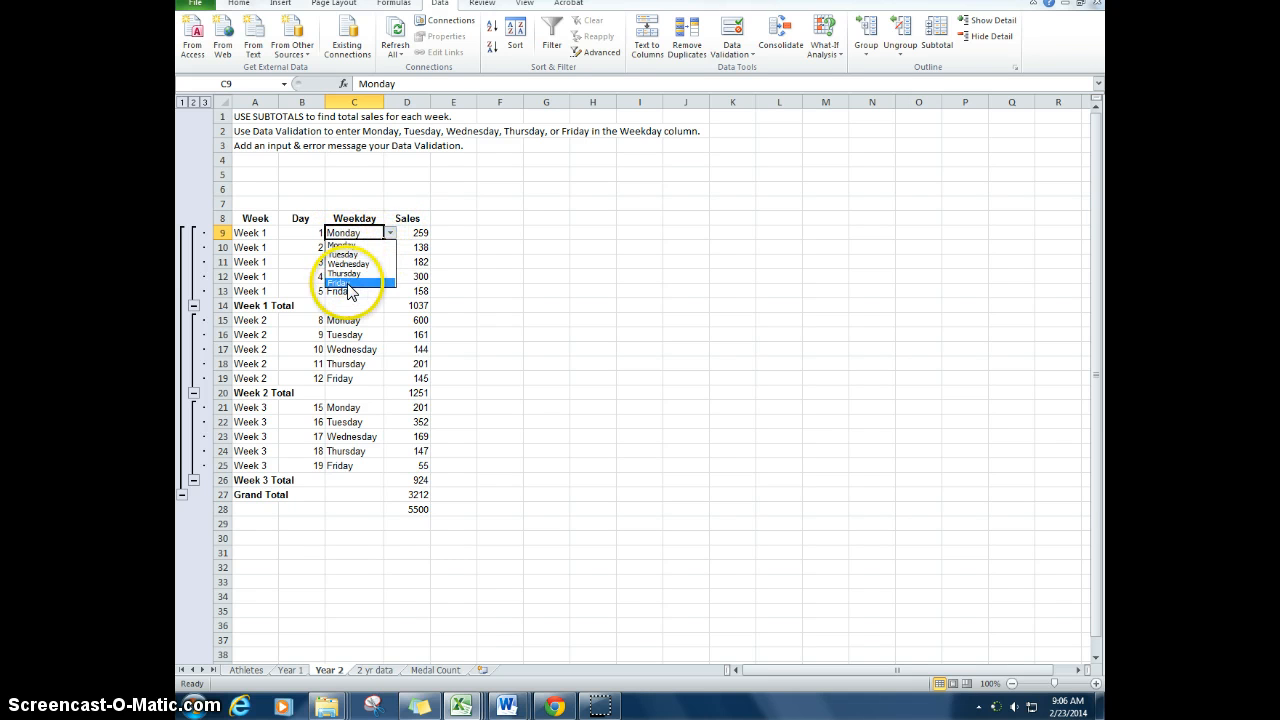
left_click(350, 349)
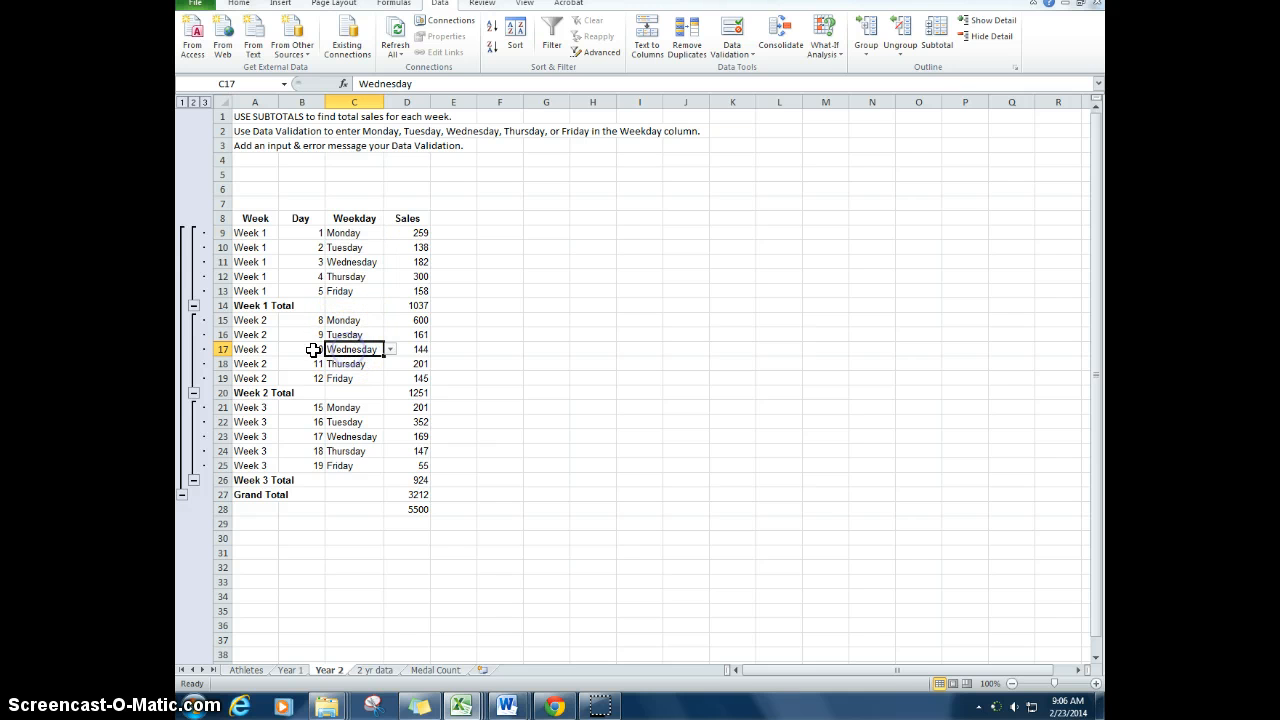
left_click(390, 349)
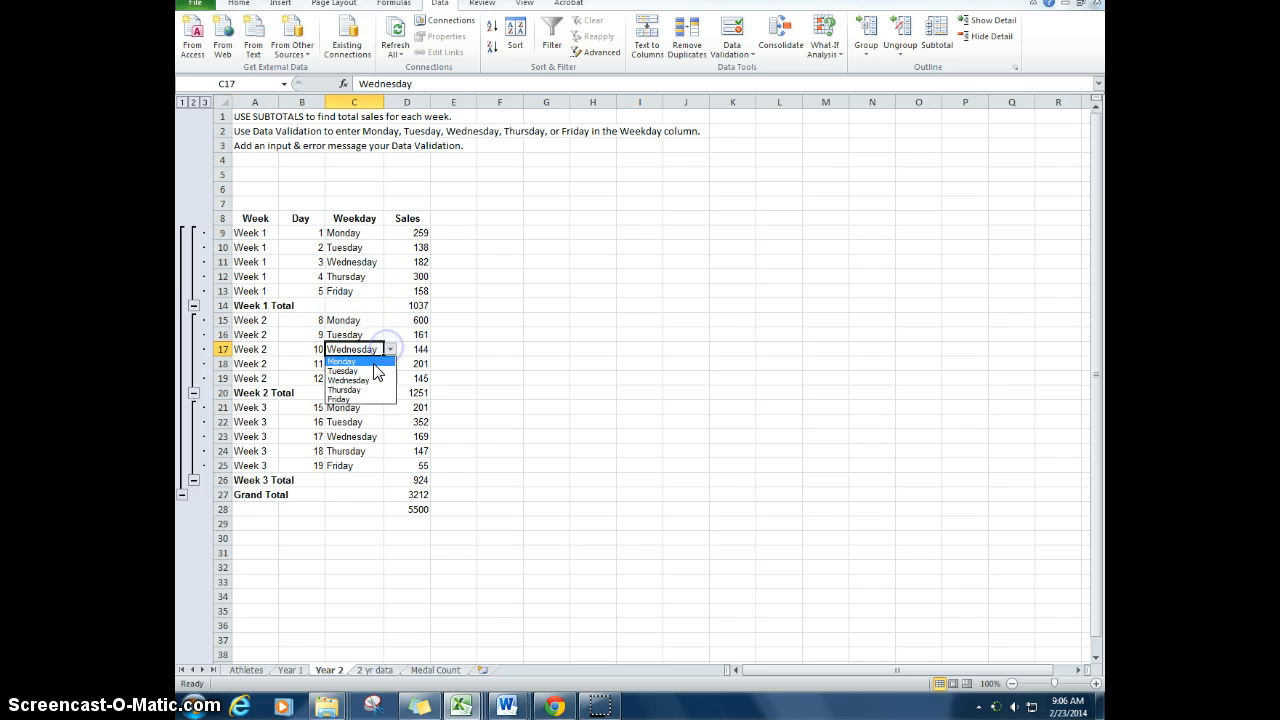
left_click(350, 380)
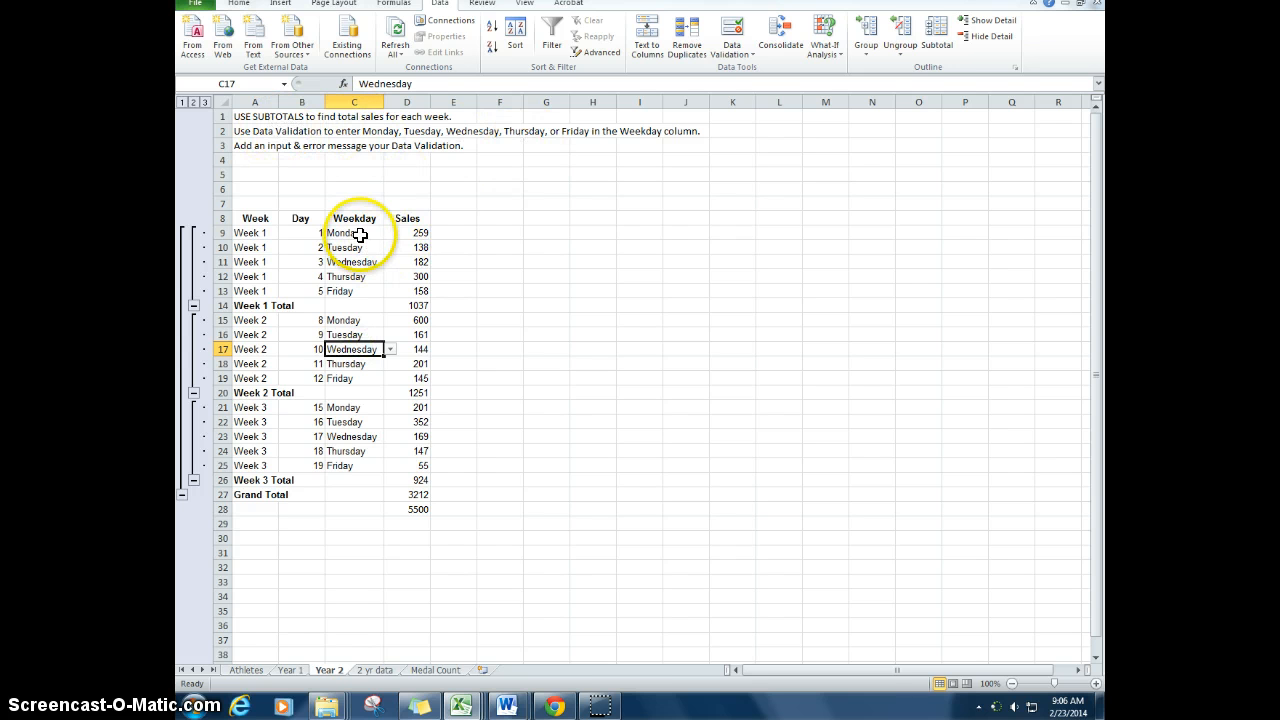
Step: Test the validation rule by trying to enter Saturday in C15, and cancel the entry
left_click(353, 321)
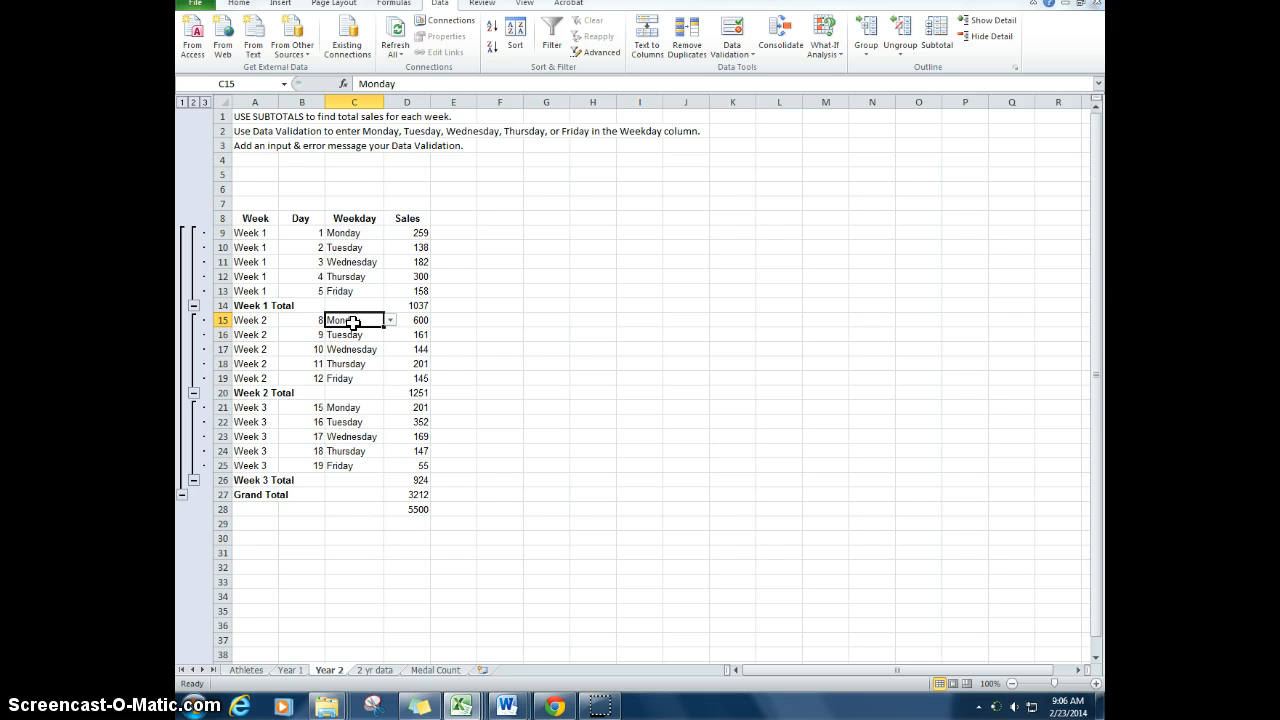
type("Satur")
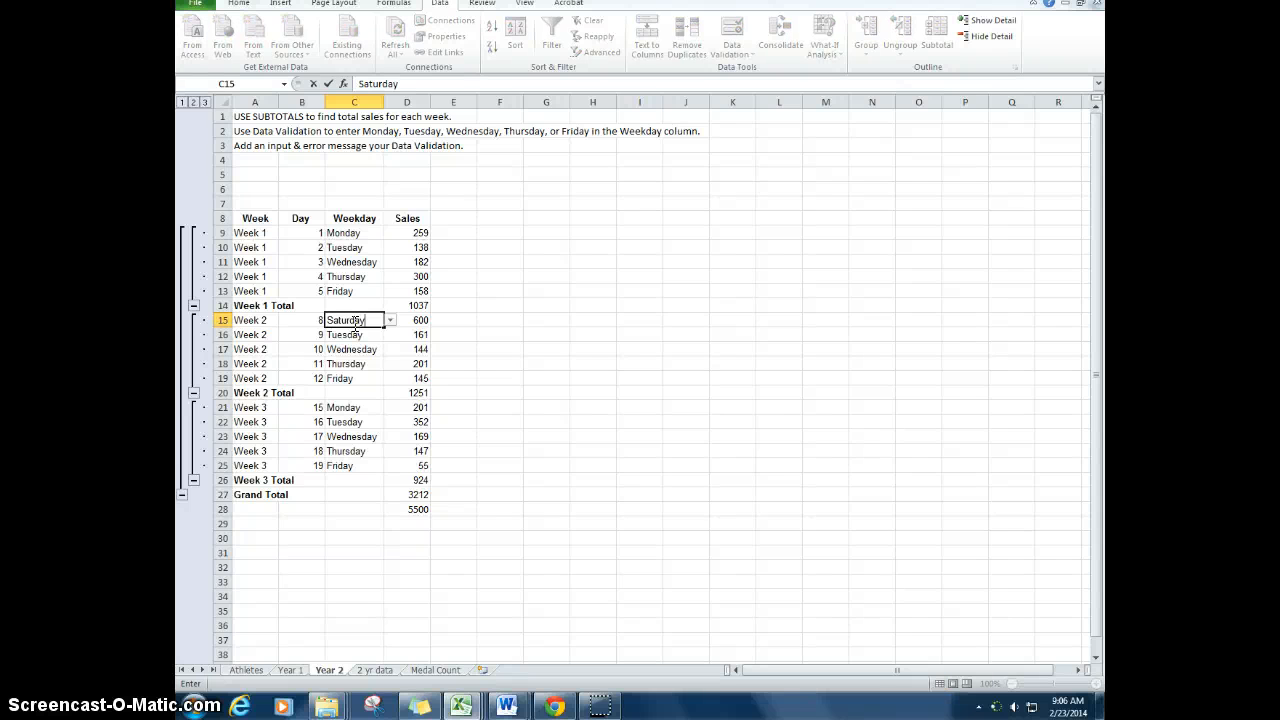
type("day")
key("Return")
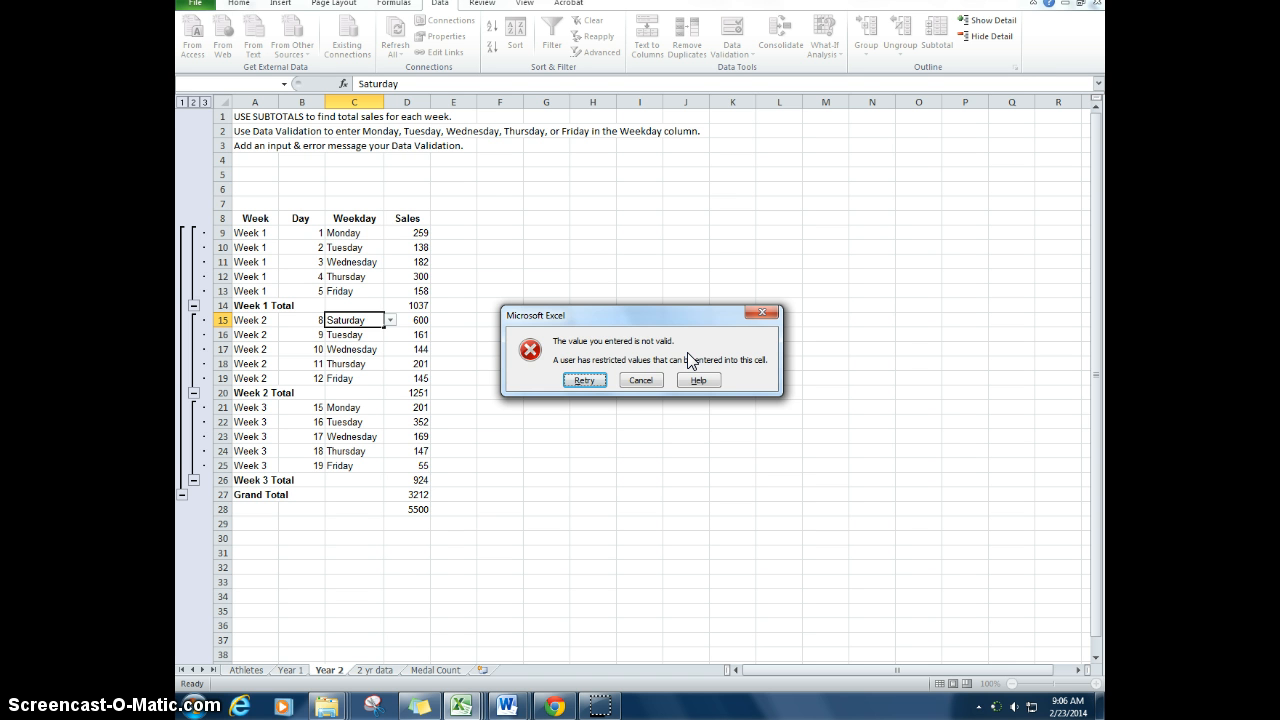
left_click(641, 380)
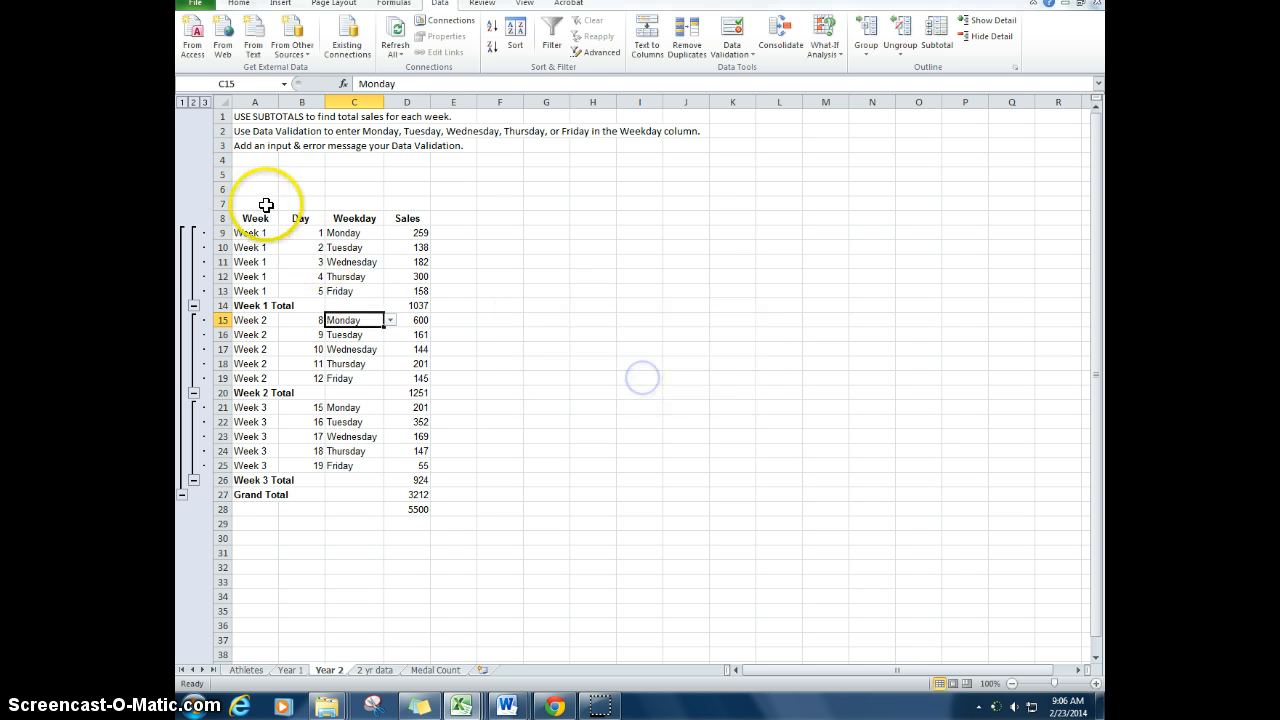
Step: Open the data validation rule of the Weekday cells C9:C25 and title its input message Weekday
left_click_drag(344, 232, 343, 465)
left_click(735, 50)
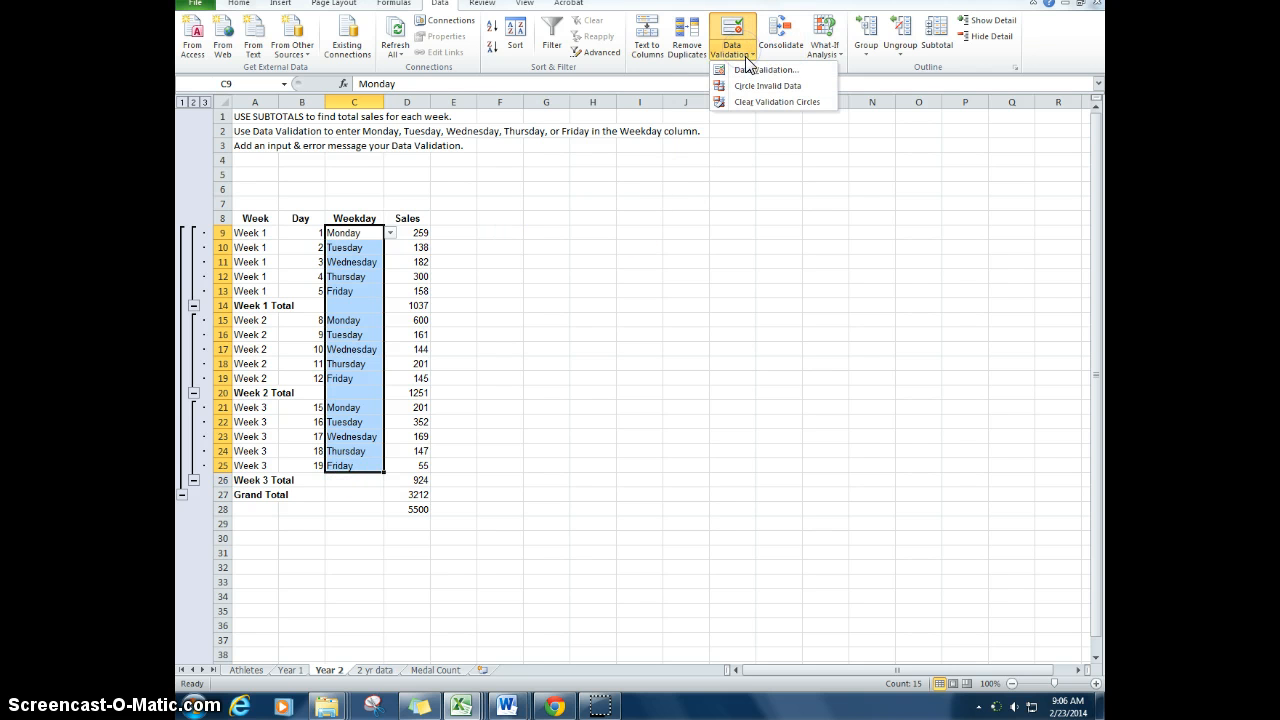
left_click(738, 48)
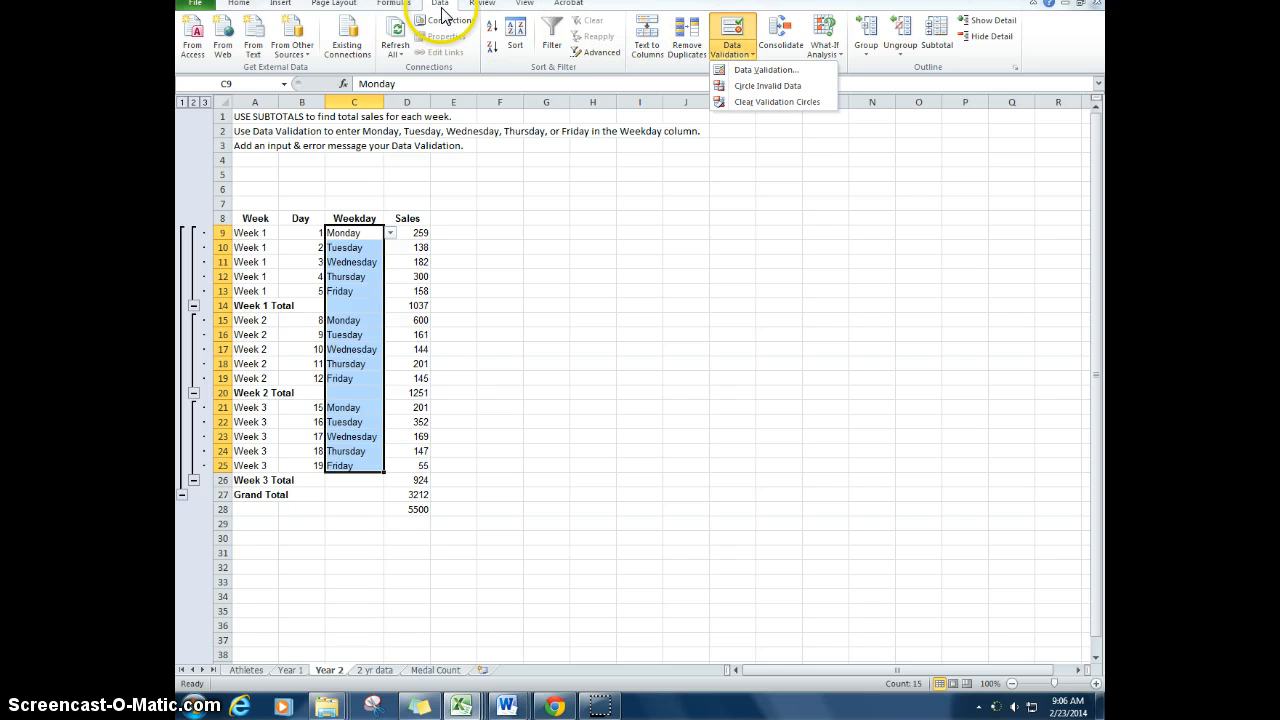
left_click(752, 70)
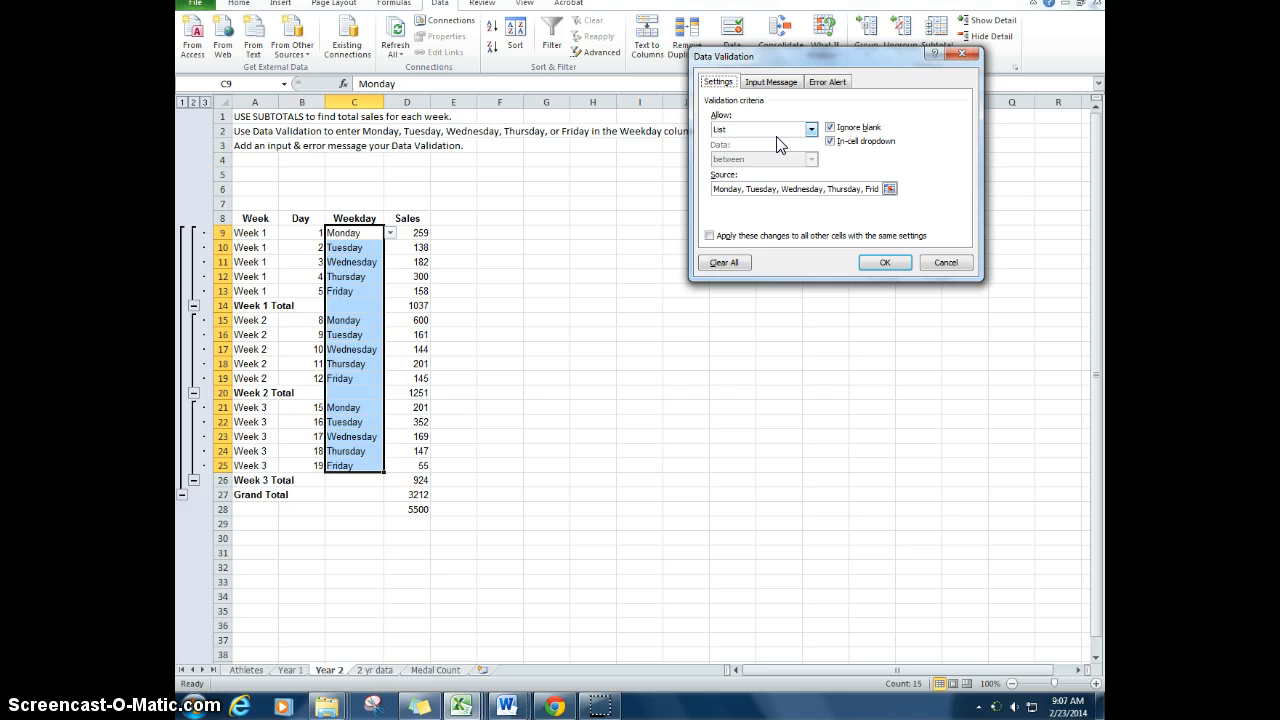
left_click(770, 81)
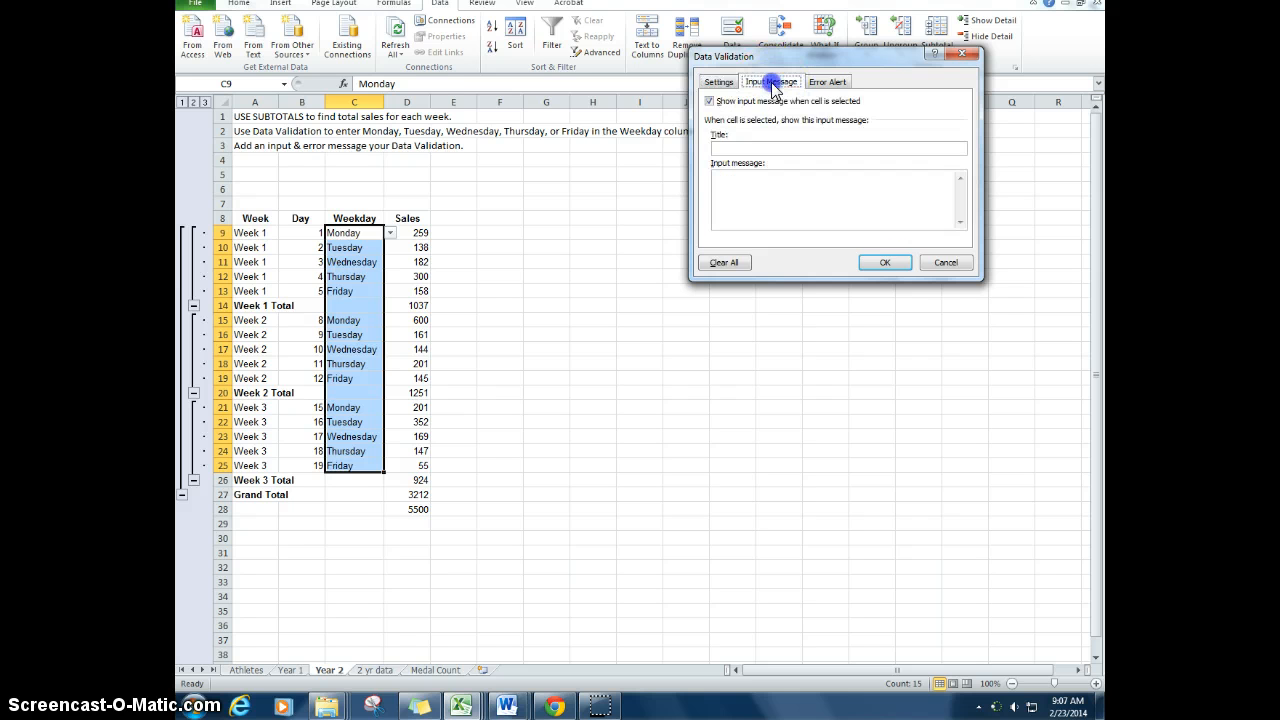
left_click(822, 82)
left_click(777, 83)
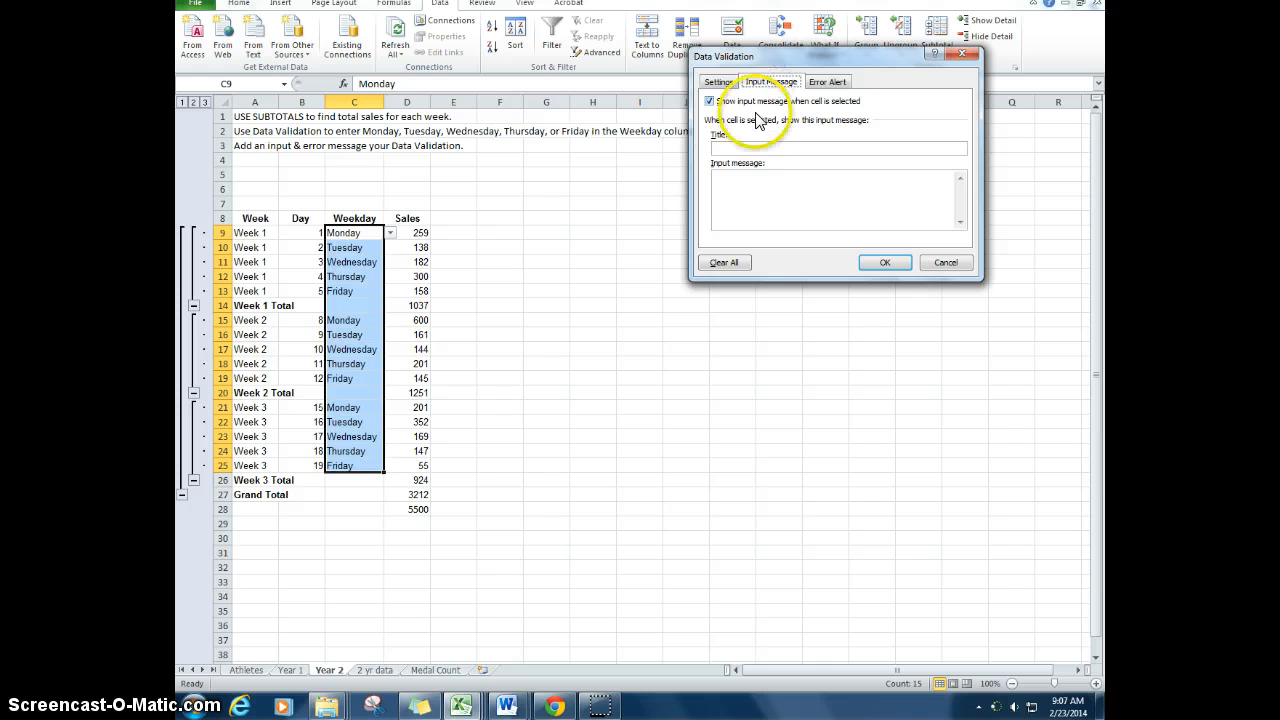
left_click(740, 147)
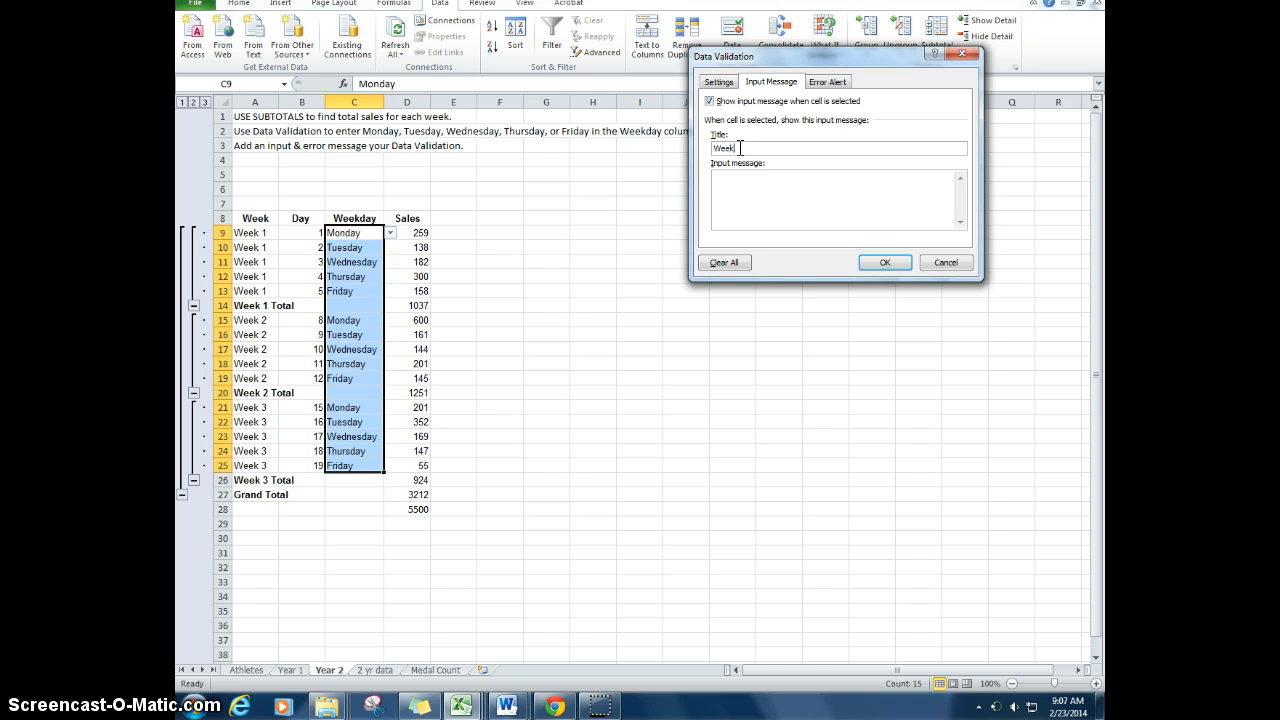
Step: Set the validation rule's input message text to "Select a weekday between Monday thru Friday."
left_click(737, 192)
type("Select a weekday between Monday thru Friday.")
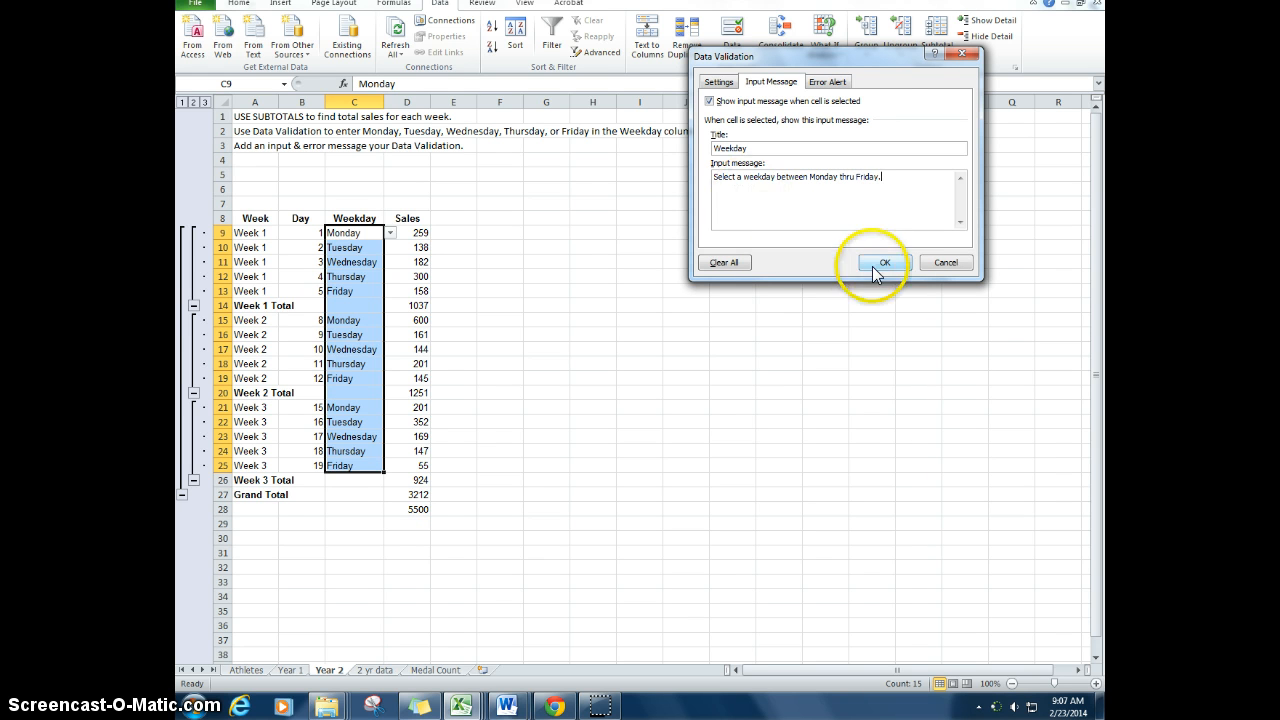
Step: Title the Stop error alert Weekday, with the message "Only weekdays are allowed for data entry. Check spelling or day of the week.", and apply the rule
left_click(828, 82)
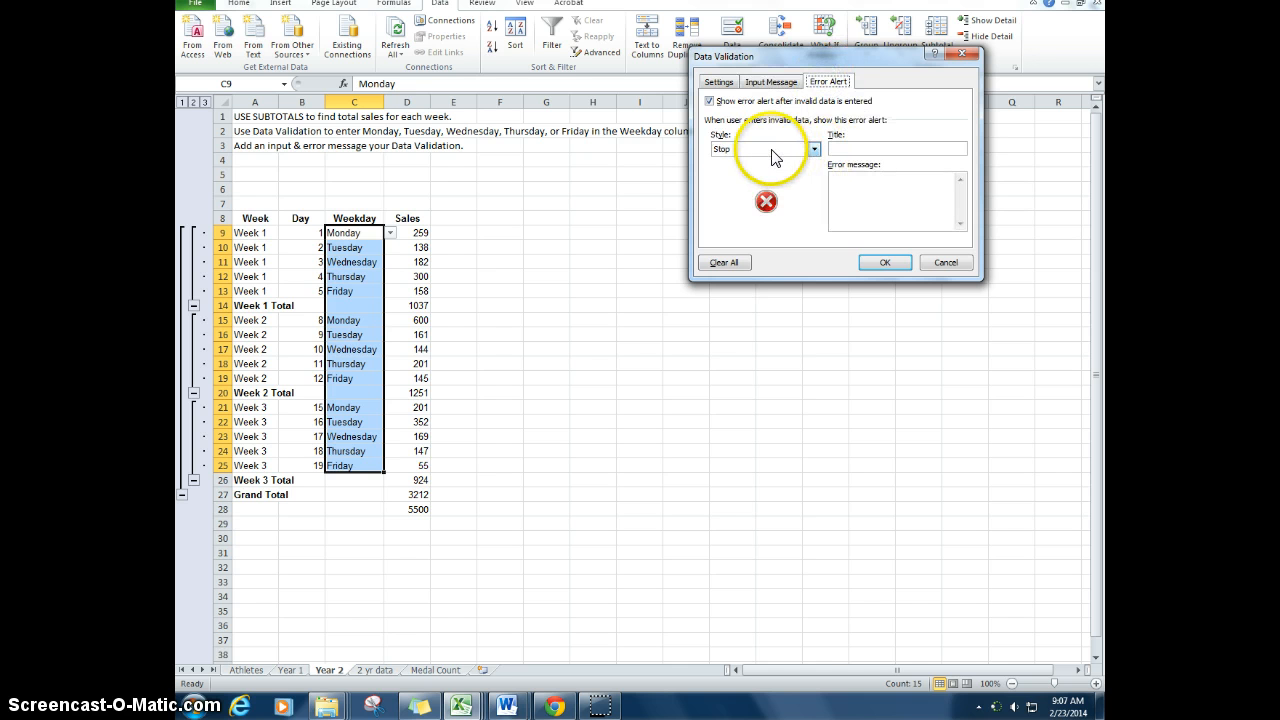
left_click(838, 149)
type("Weekday")
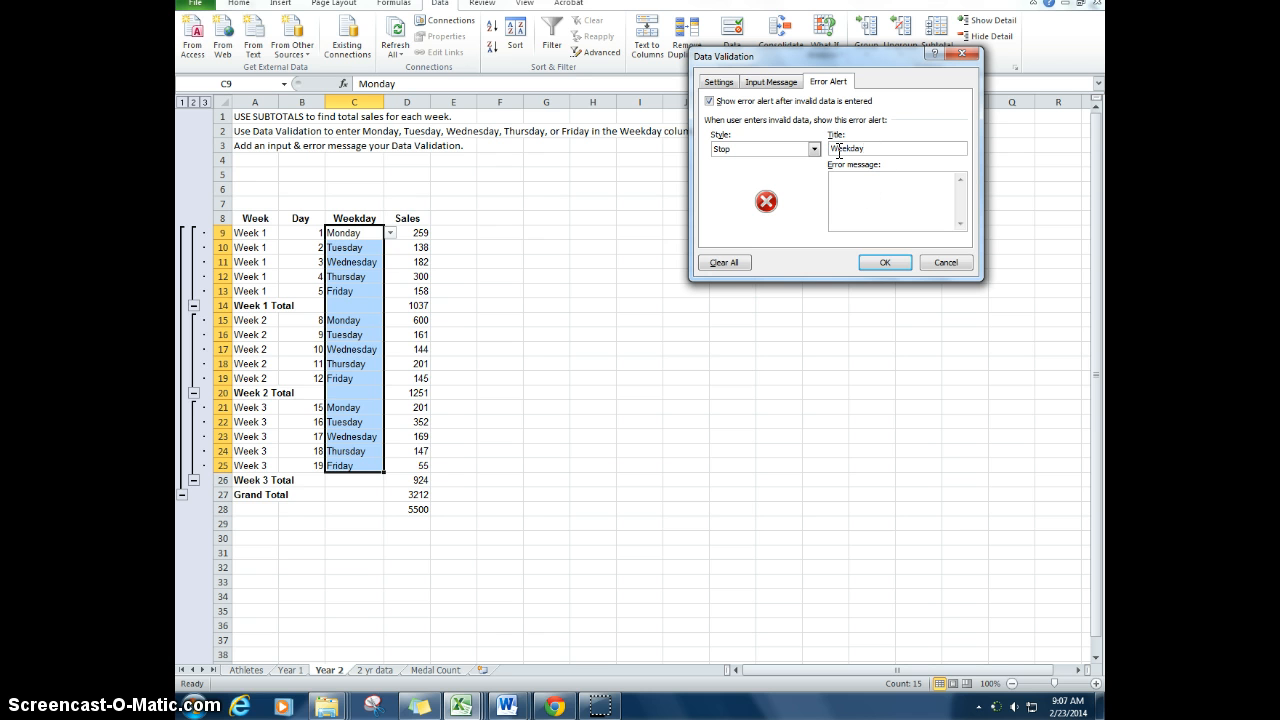
left_click(850, 181)
type("Only Weekdays are allowed for data.")
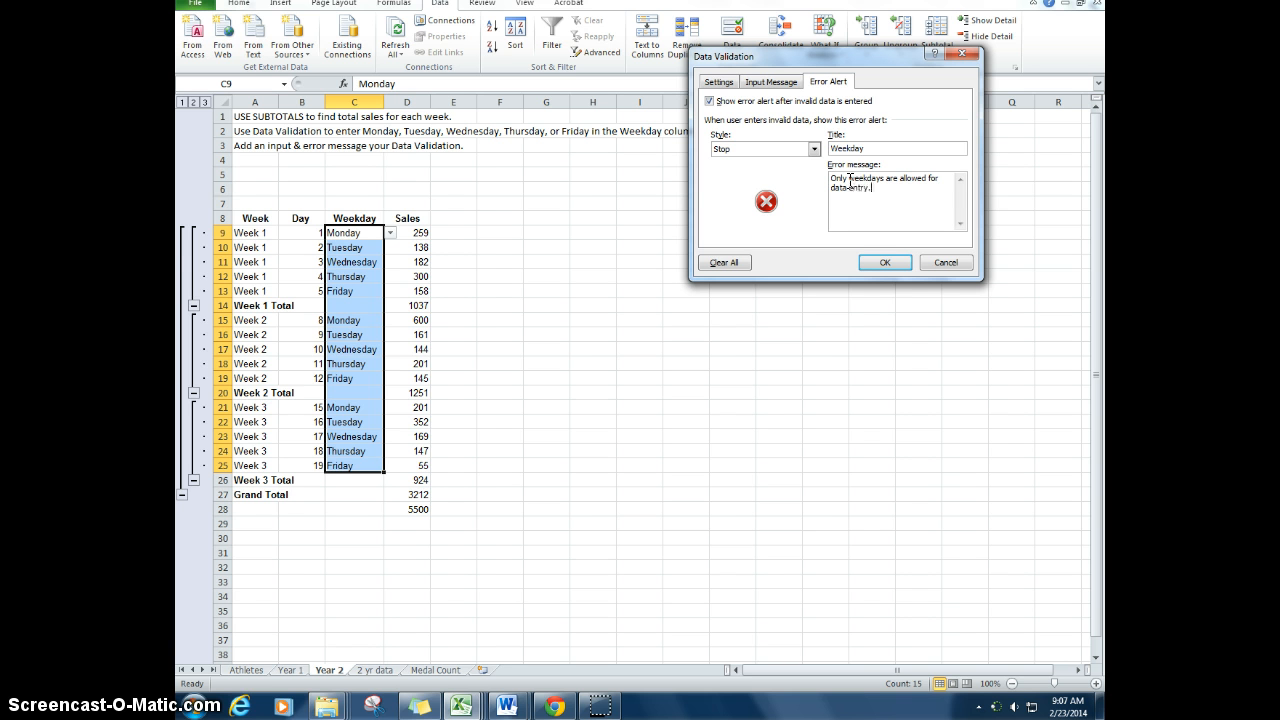
type("entry.  Check spelling or day of the week.")
left_click(884, 264)
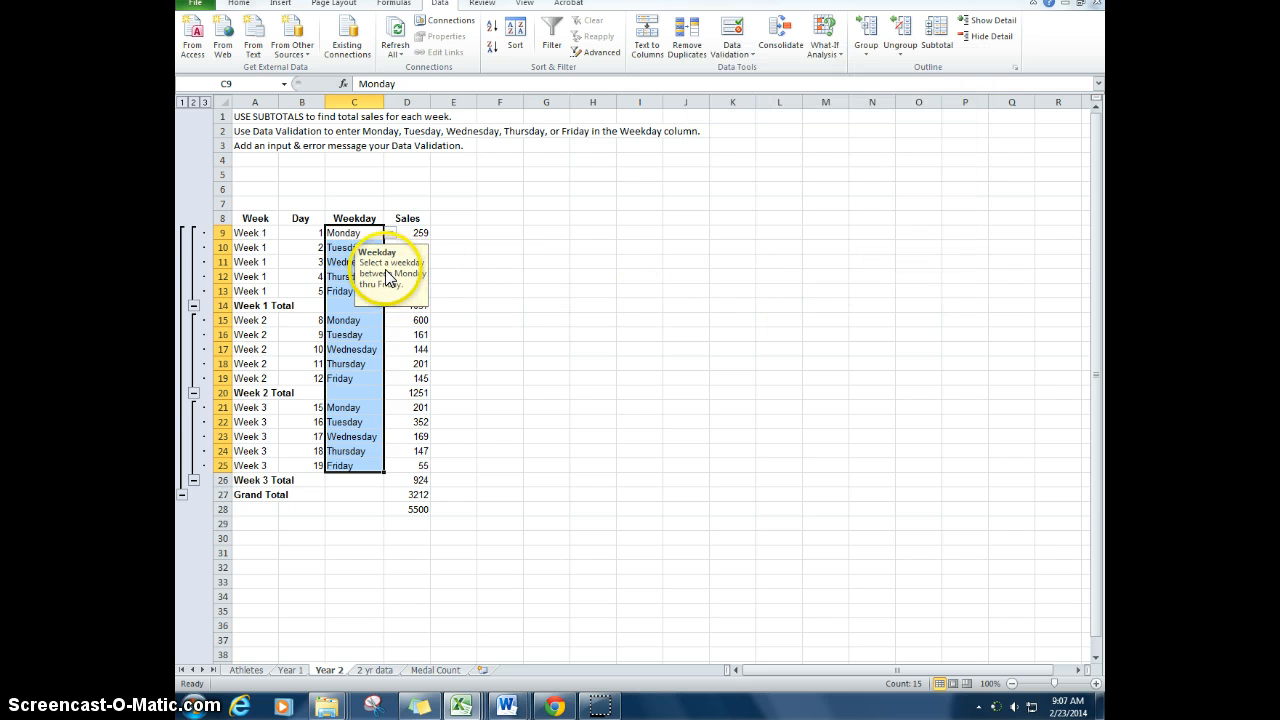
Step: Test the custom error alert by trying to enter Mon and Saturday in C9
left_click(347, 232)
type("Sa")
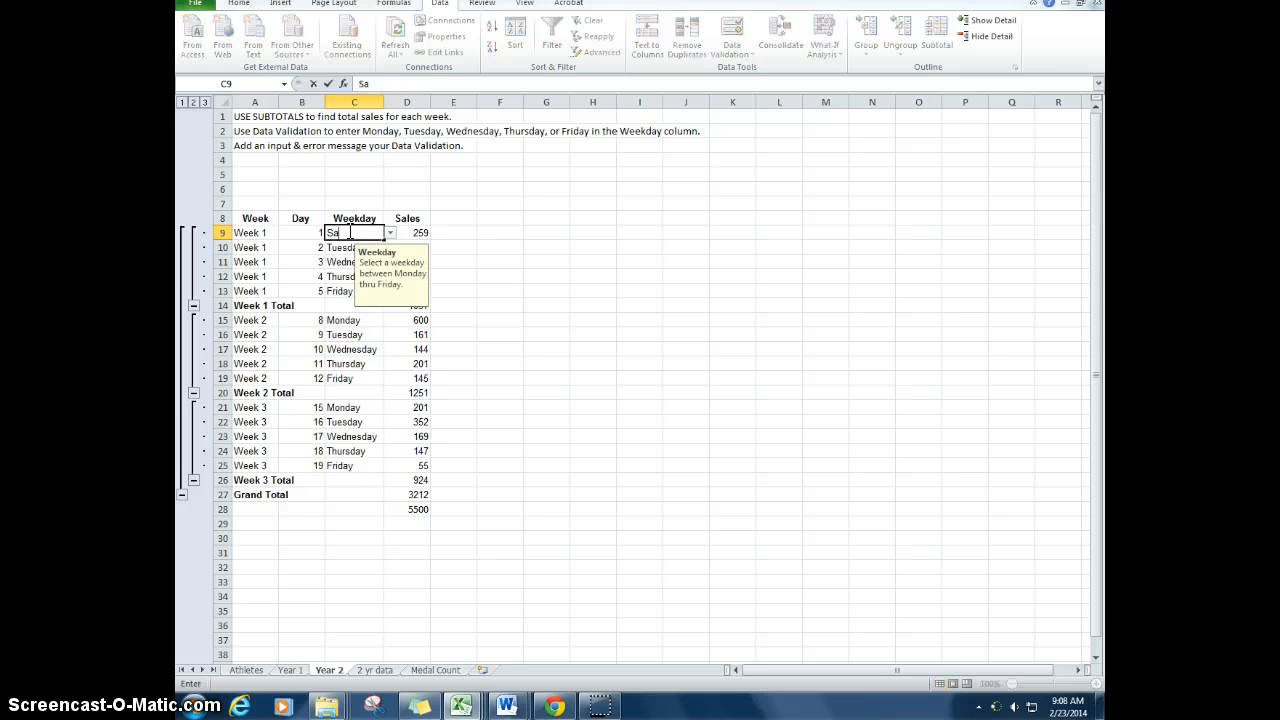
key("BackSpace")
key("BackSpace")
type("Mon")
key("BackSpace")
key("Return")
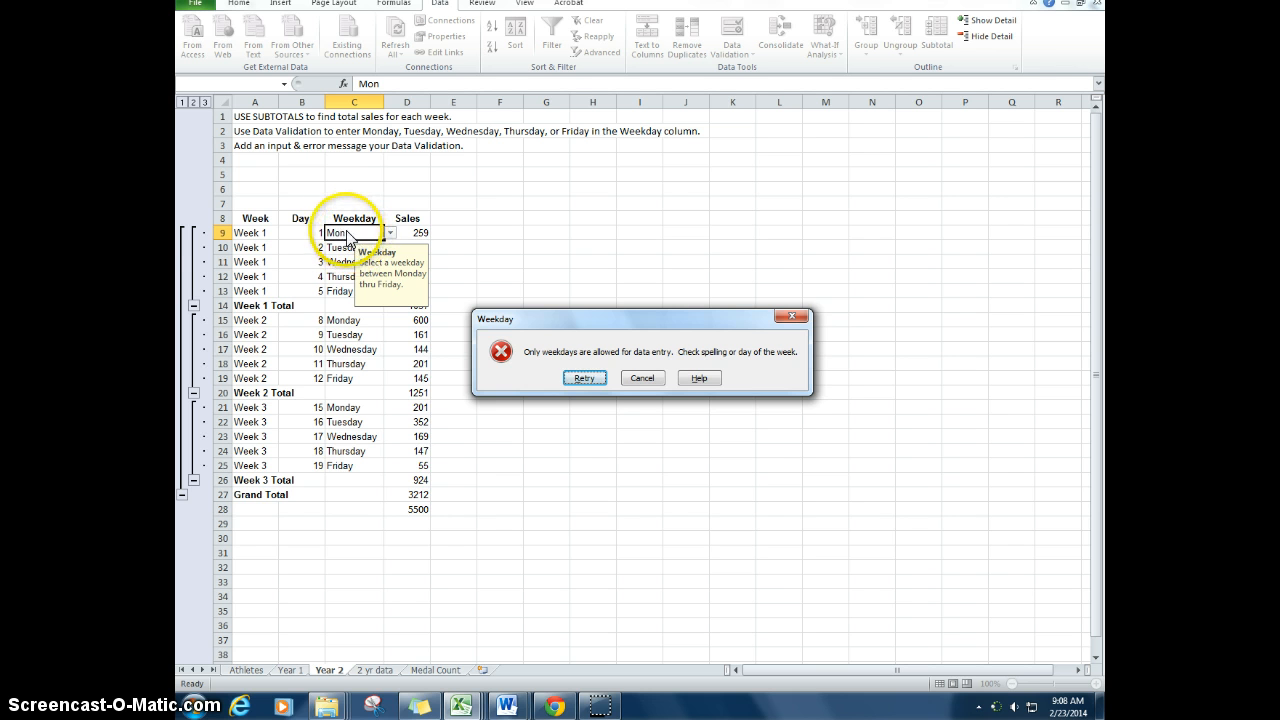
left_click(585, 378)
type("Saturday")
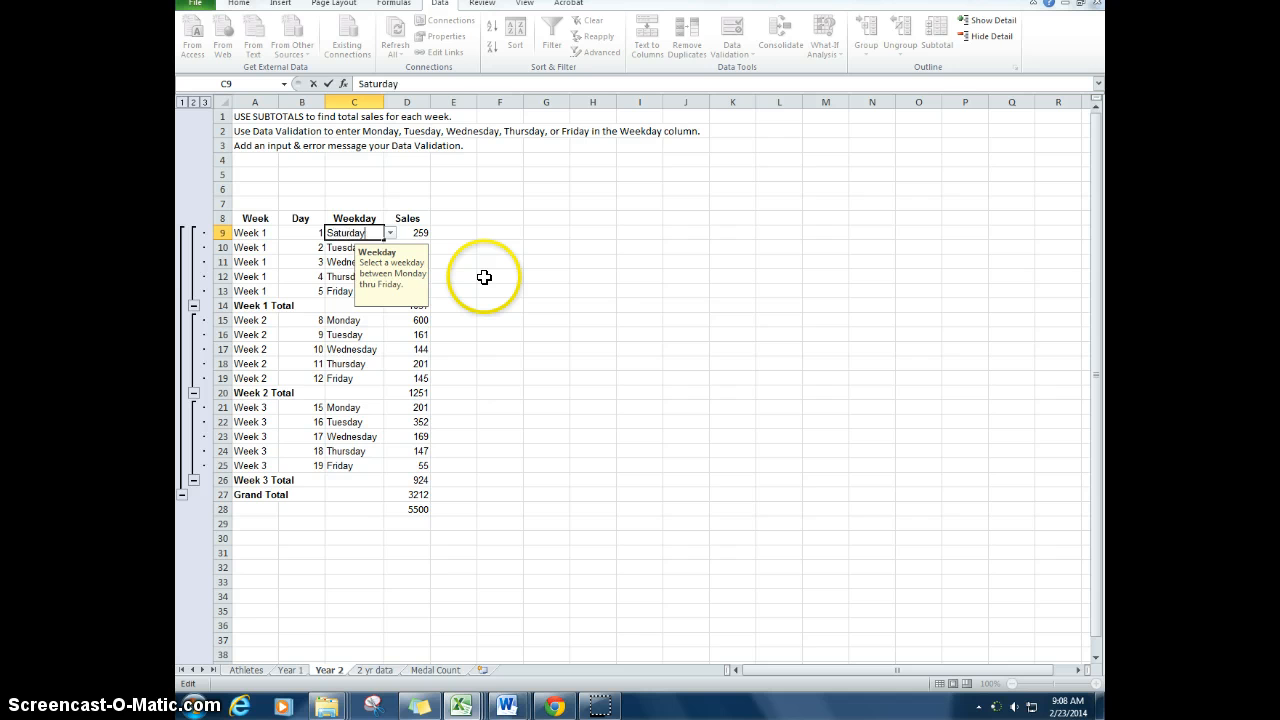
key("Return")
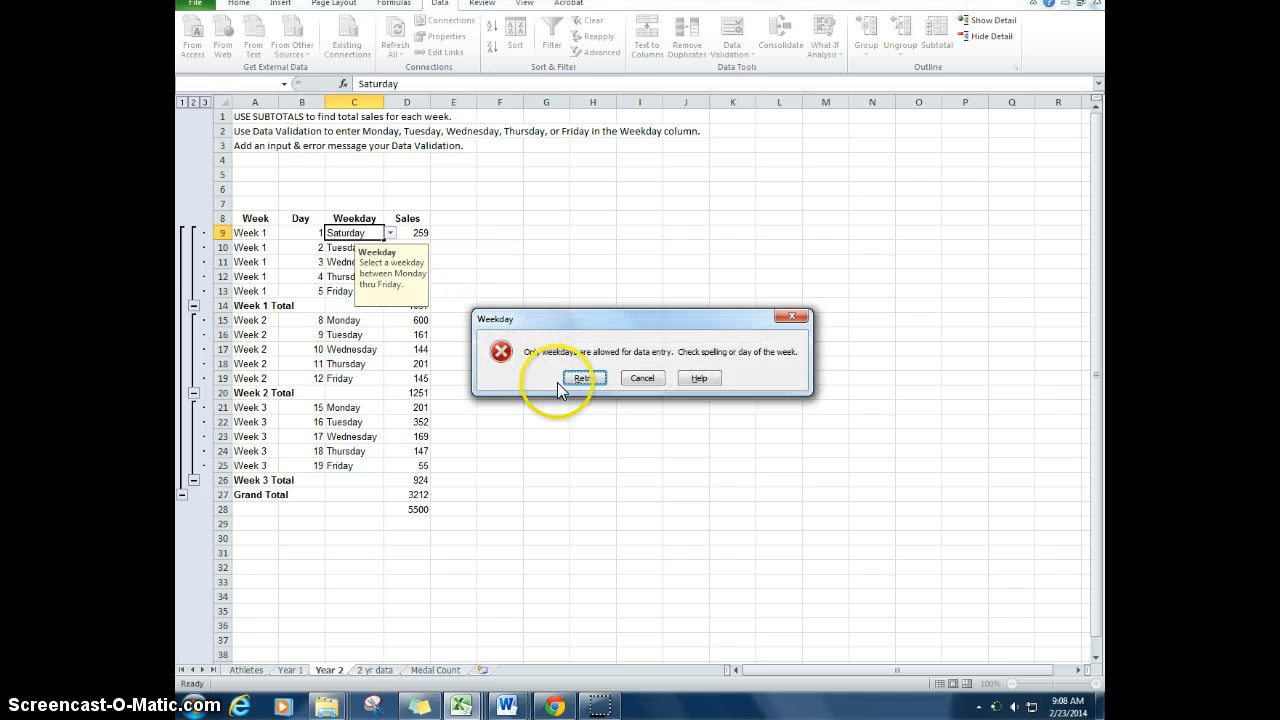
Step: Retry the rejected entry in C9 with Monday
left_click(585, 378)
type("Monday")
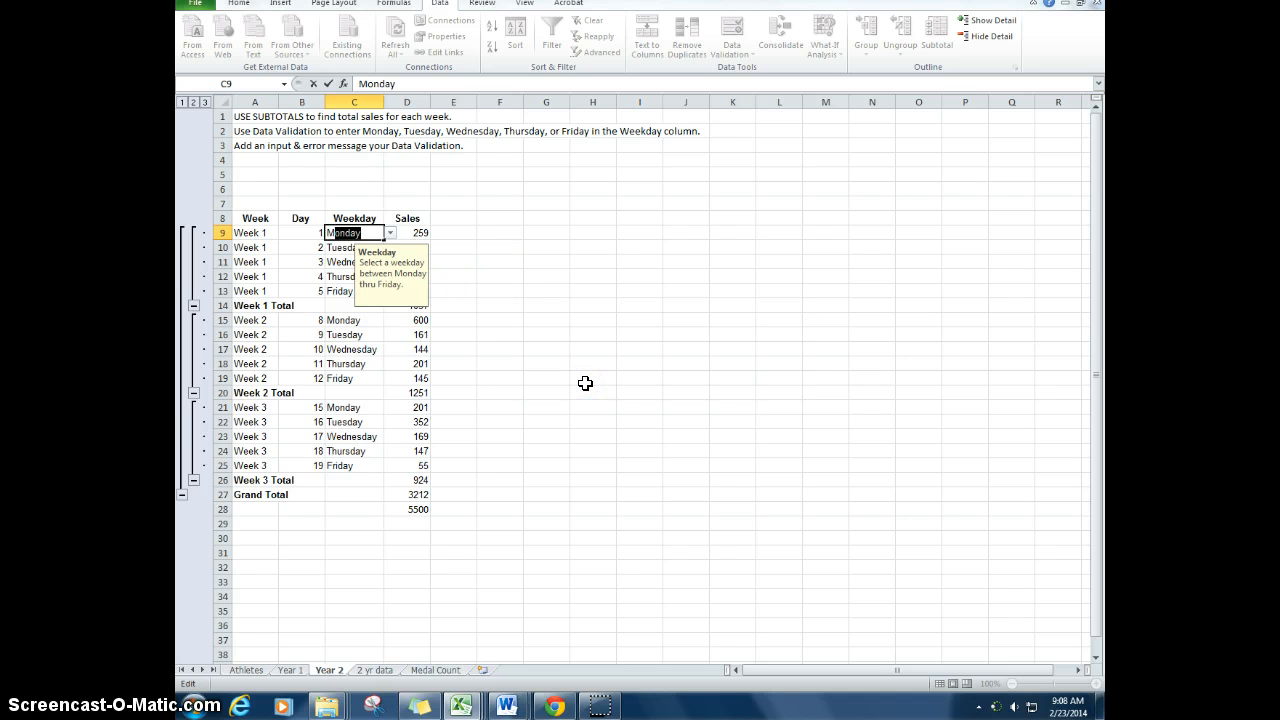
key("Return")
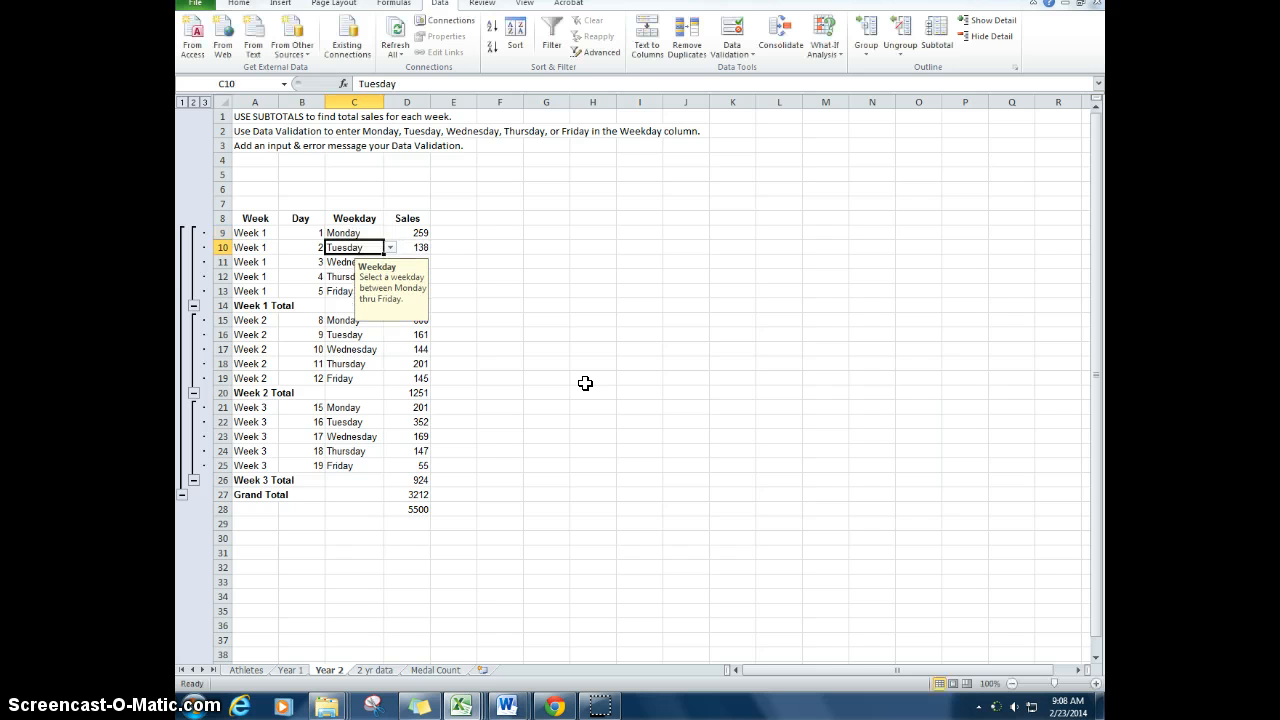
left_click(457, 266)
Step: Review the settings, input message and error alert of the validation rule on C9:C25, and close it
left_click_drag(349, 231, 354, 465)
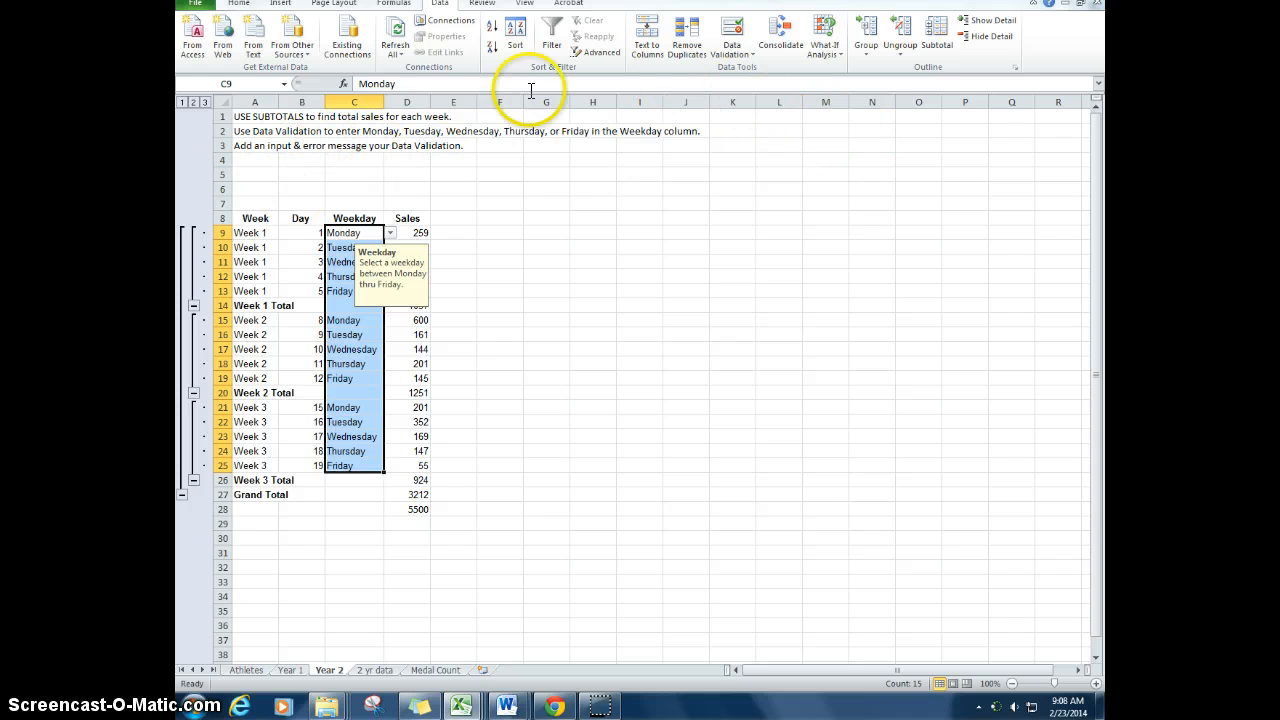
left_click(731, 54)
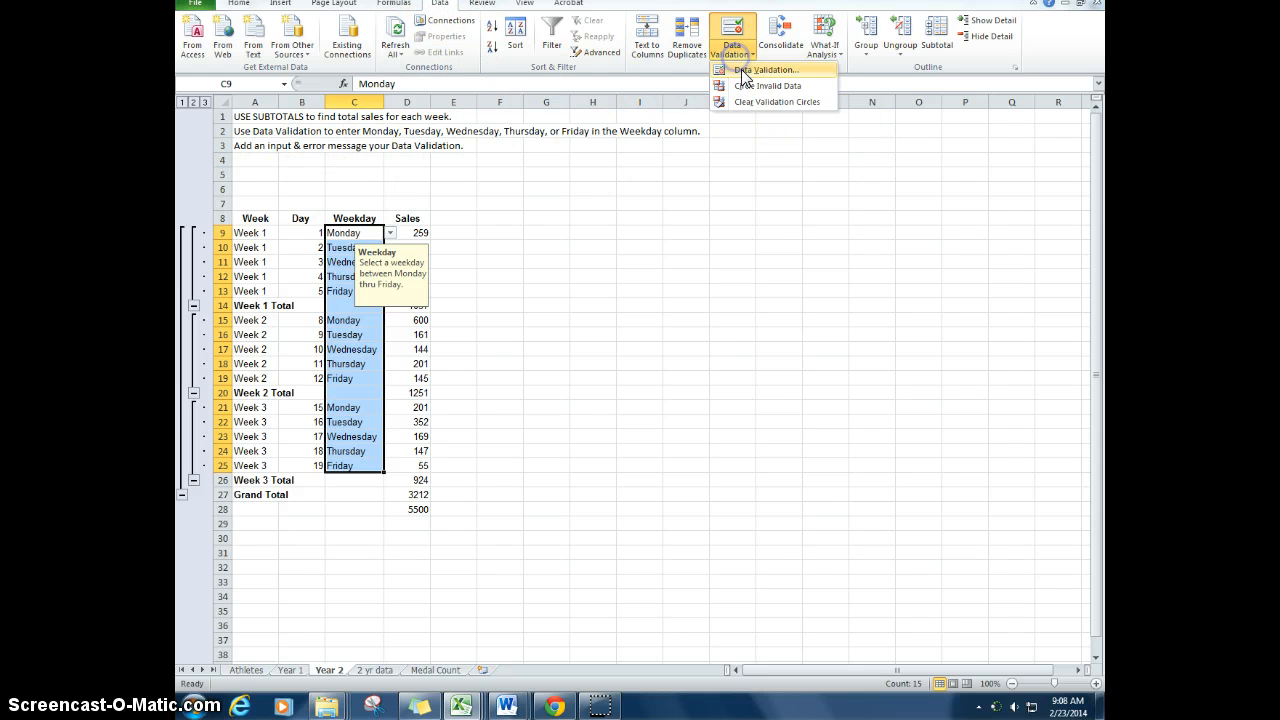
left_click(745, 72)
left_click(718, 84)
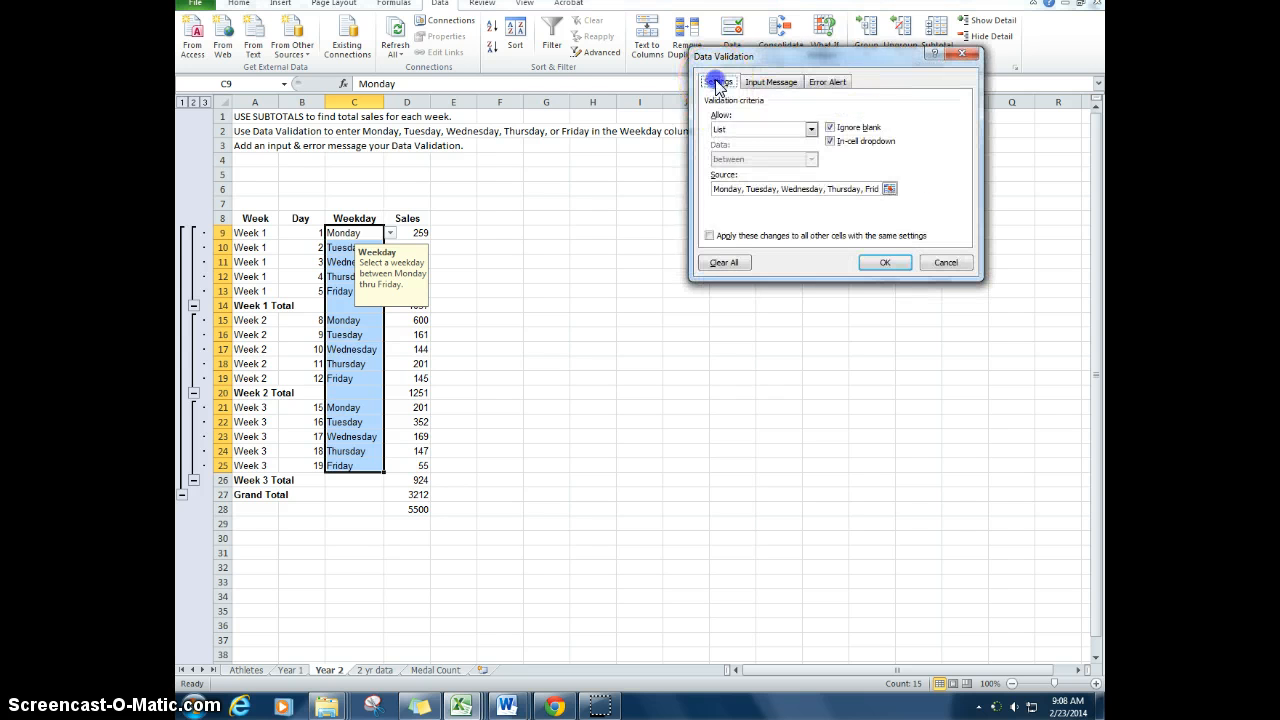
left_click(768, 82)
left_click(828, 82)
left_click(720, 82)
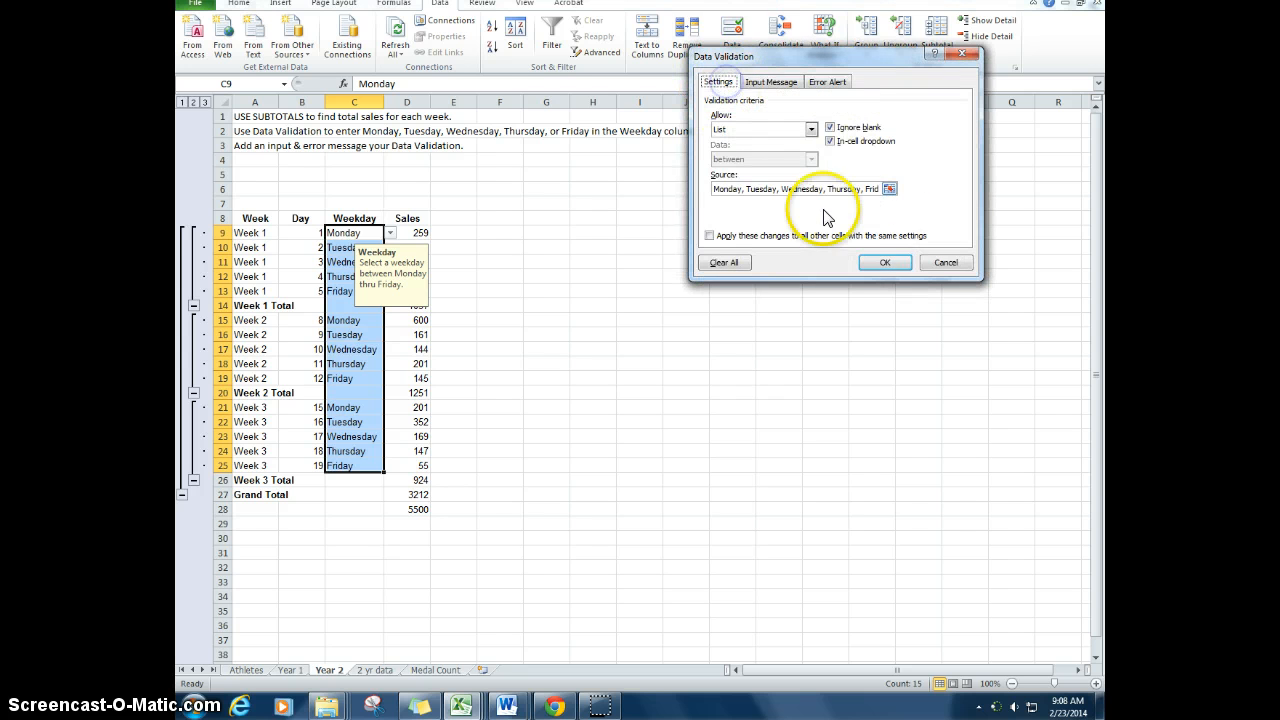
left_click(885, 262)
left_click(453, 219)
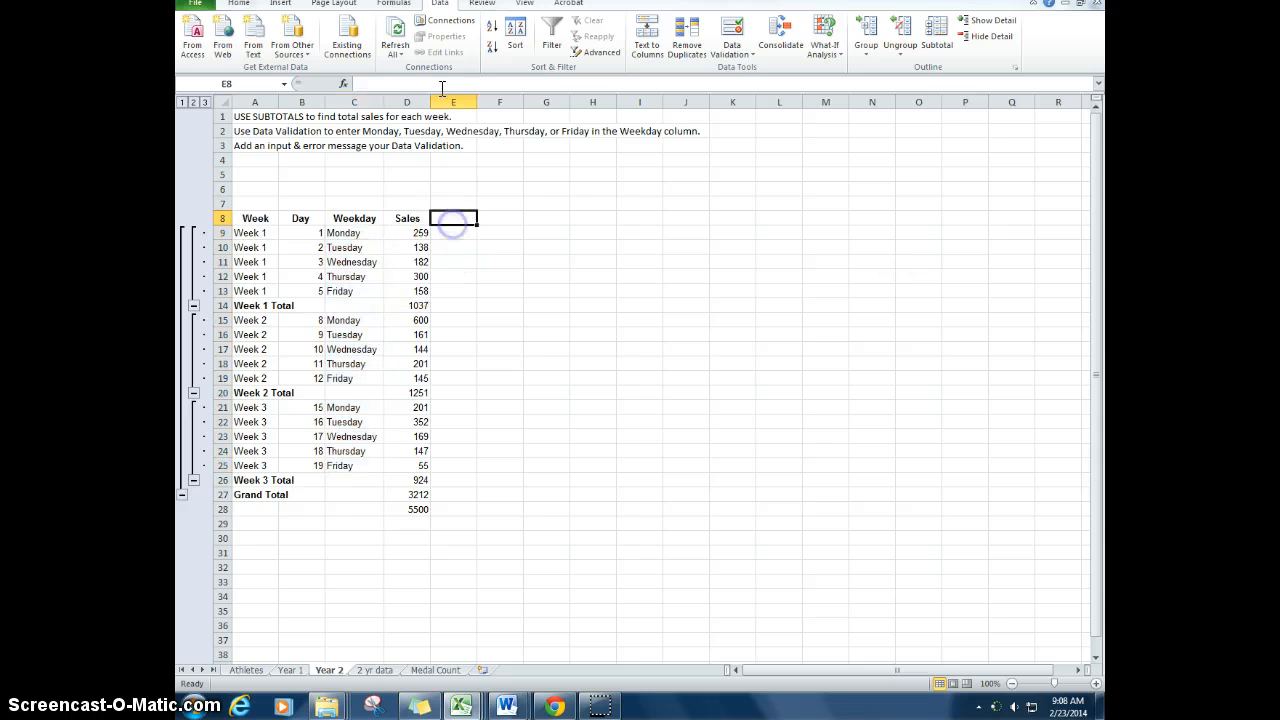